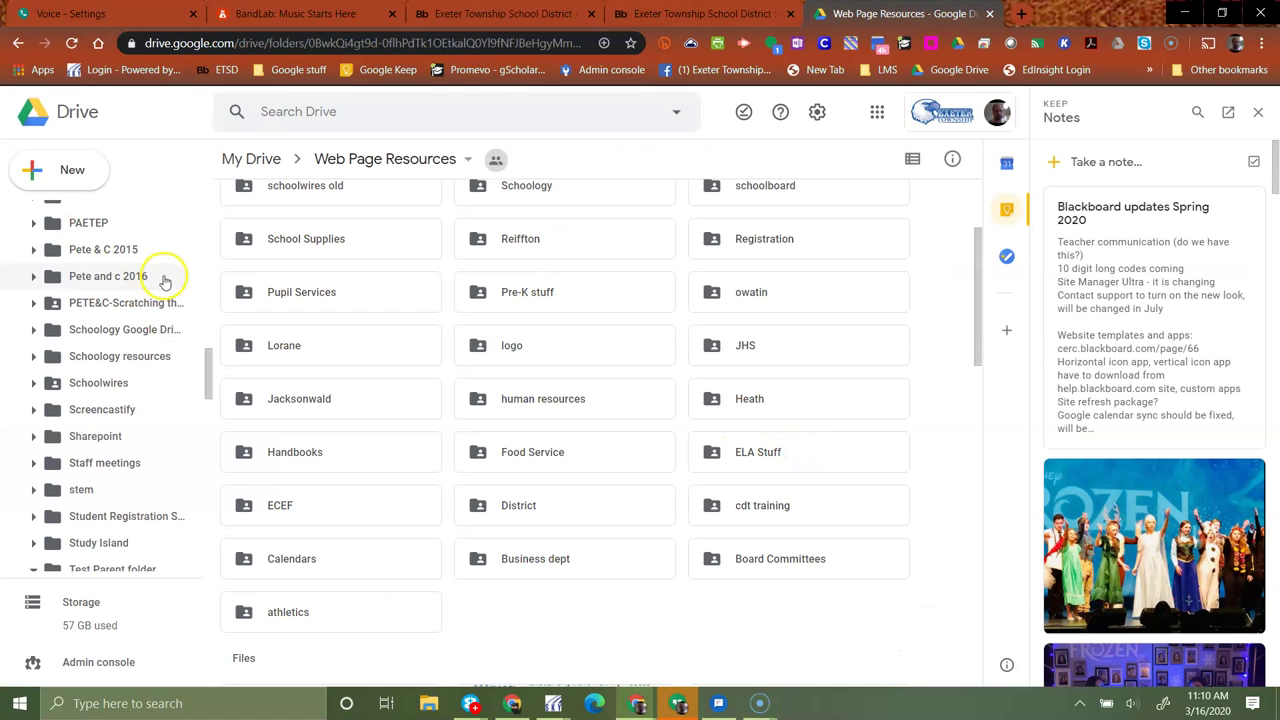
Scroll through the Web Page Resources folder to locate the web resources training folder.
scroll(165, 435, "down", 1)
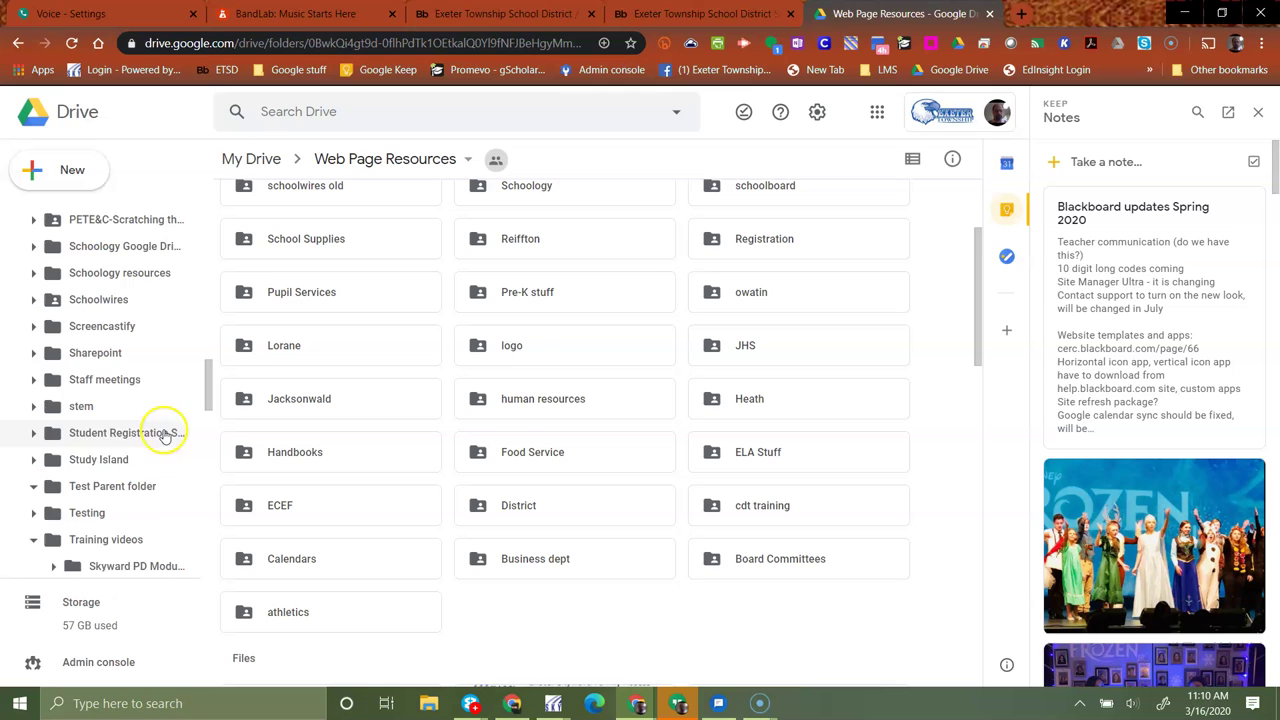
scroll(165, 435, "down", 1)
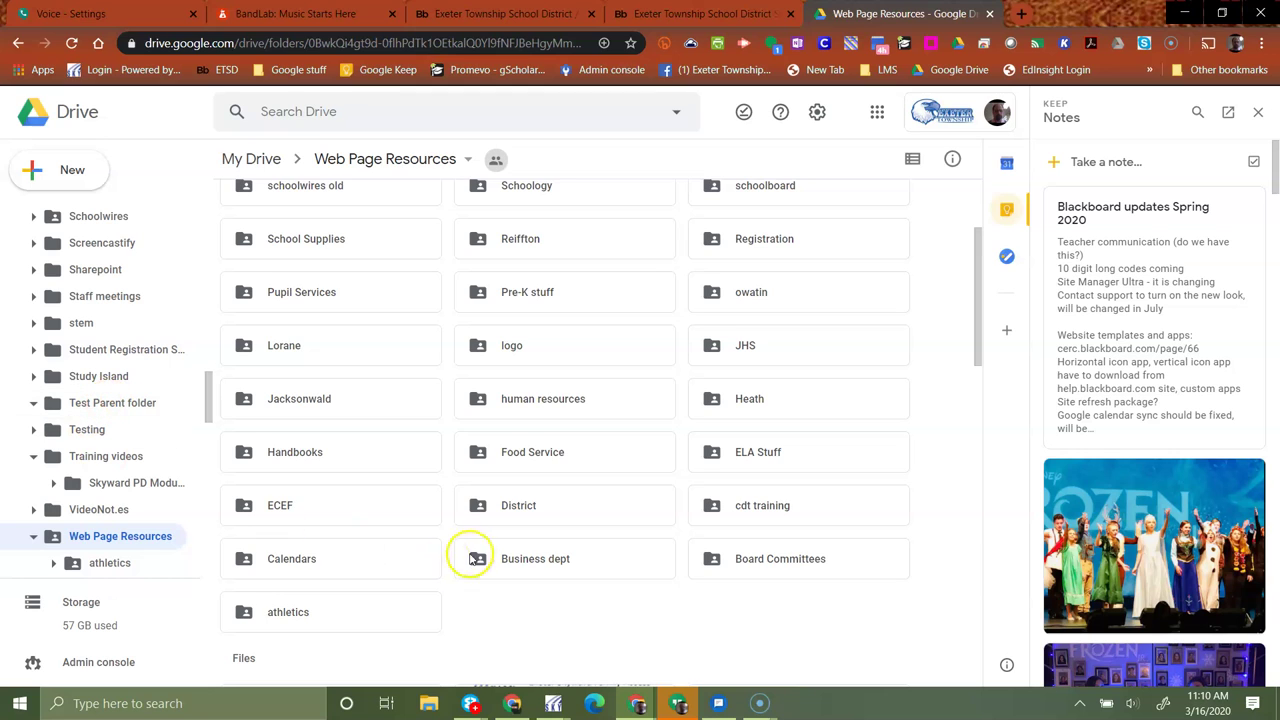
scroll(475, 550, "up", 3)
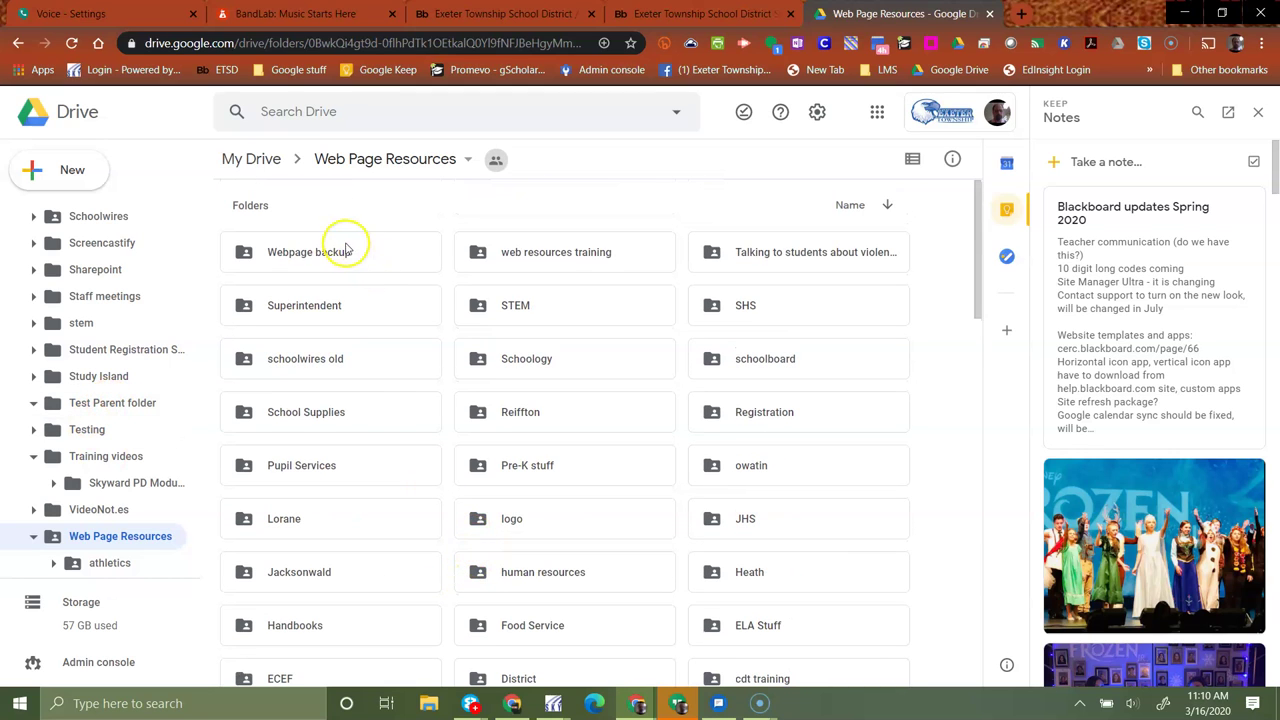
Open web resources training and move Using the Universal Navigation Bar2.pdf into Test Parent folder.
double_click(538, 254)
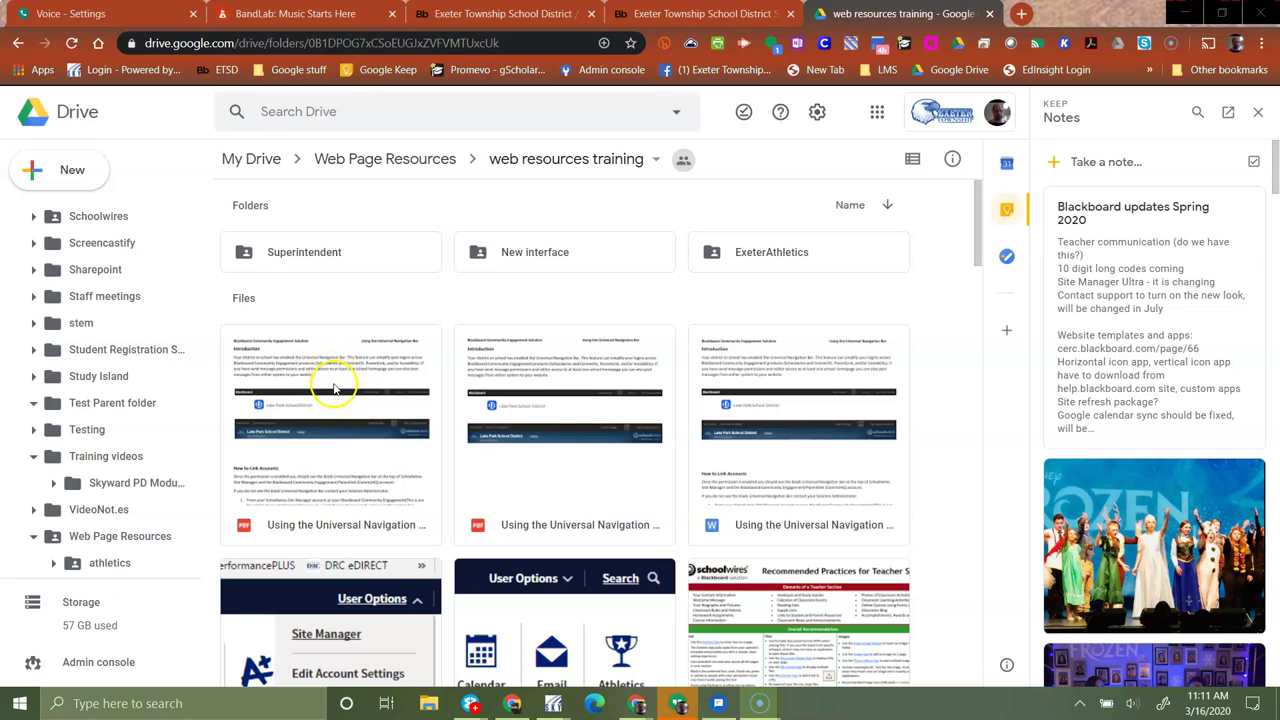
left_click_drag(334, 385, 138, 380)
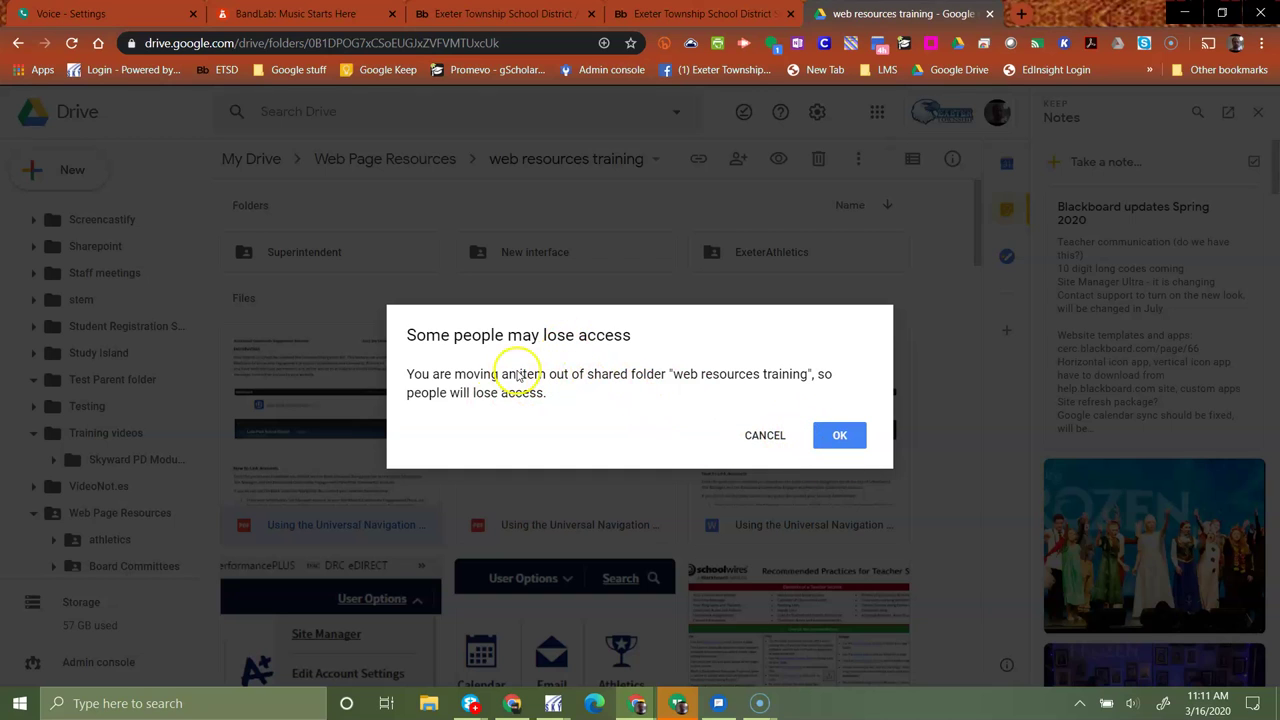
left_click(845, 441)
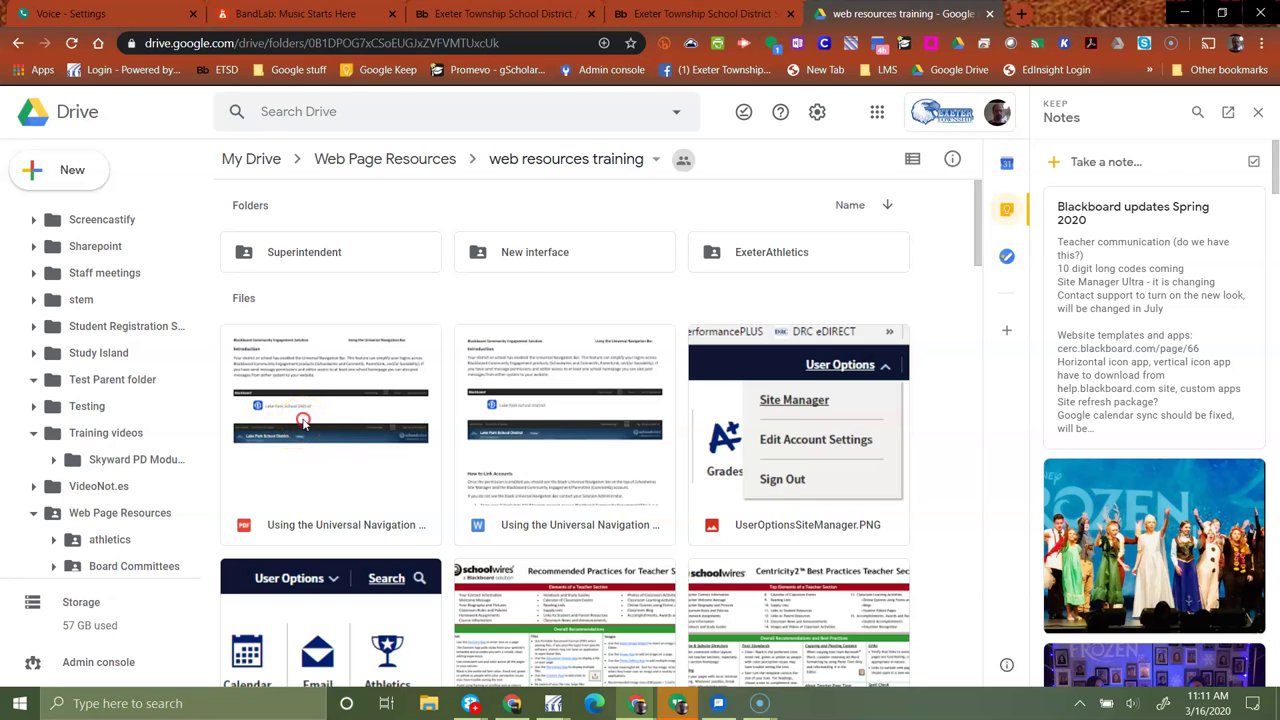
Open Test Parent folder to see what it contains.
right_click(304, 424)
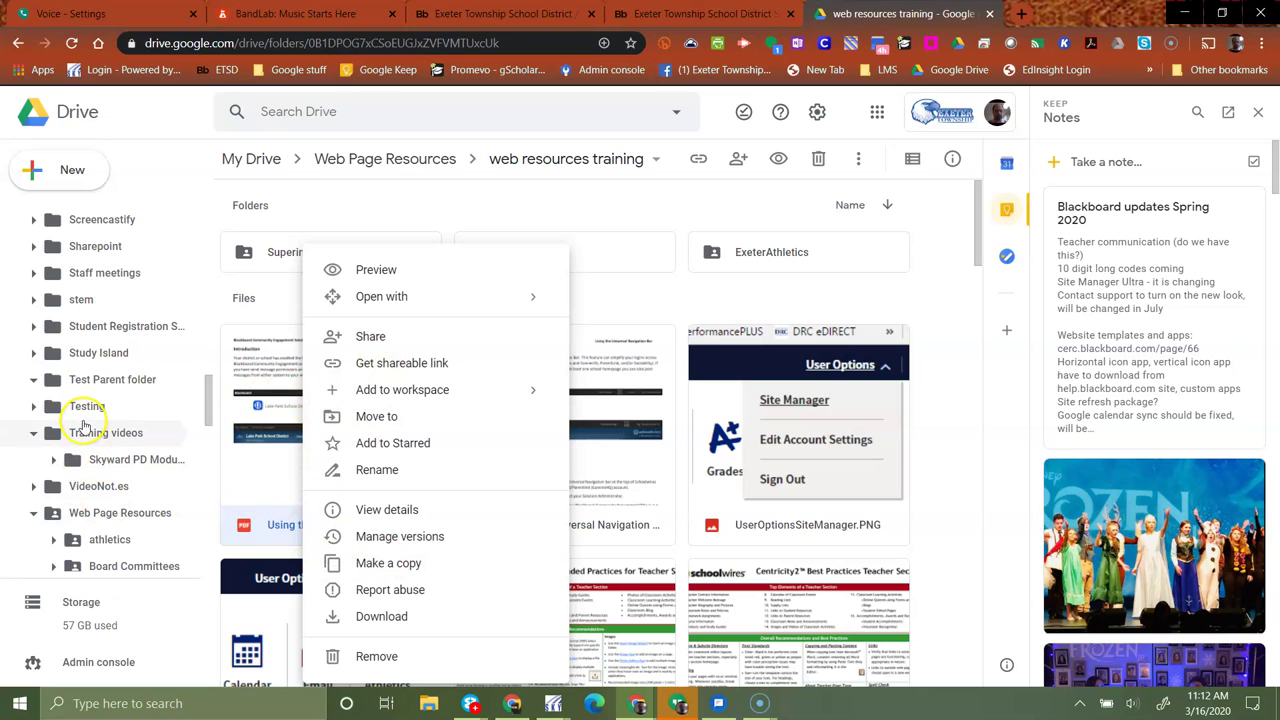
left_click(651, 309)
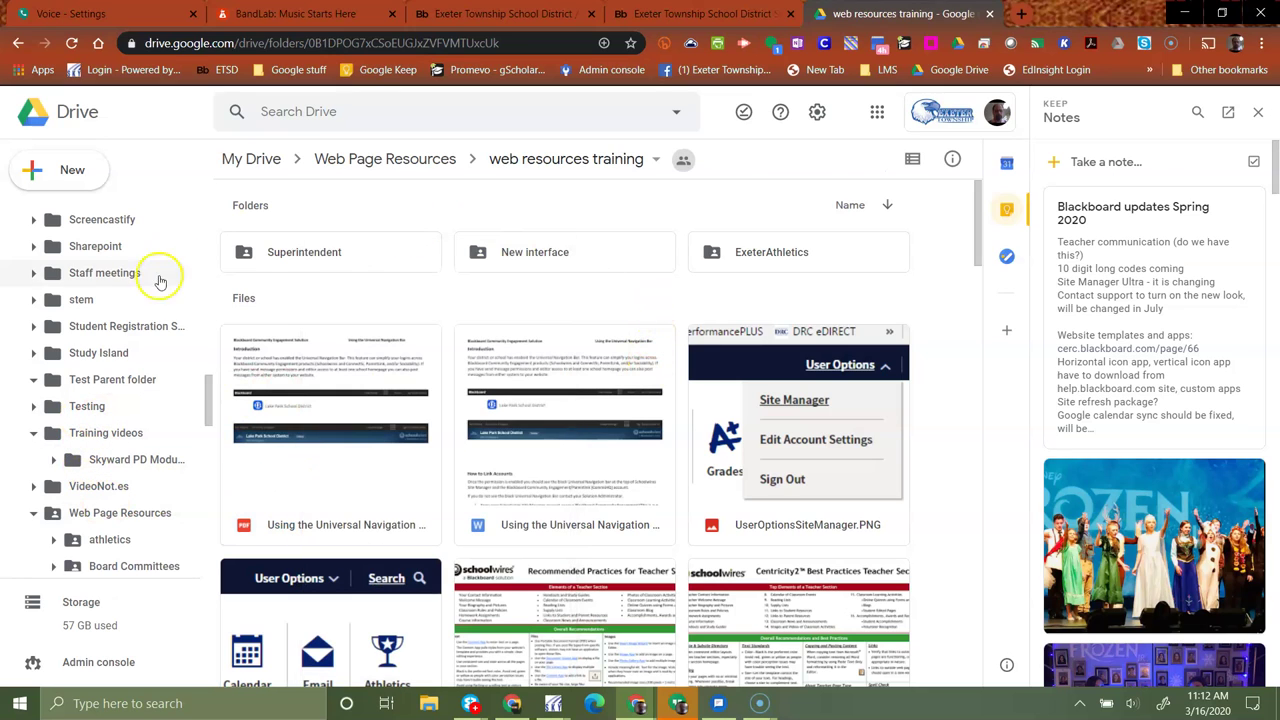
left_click(146, 380)
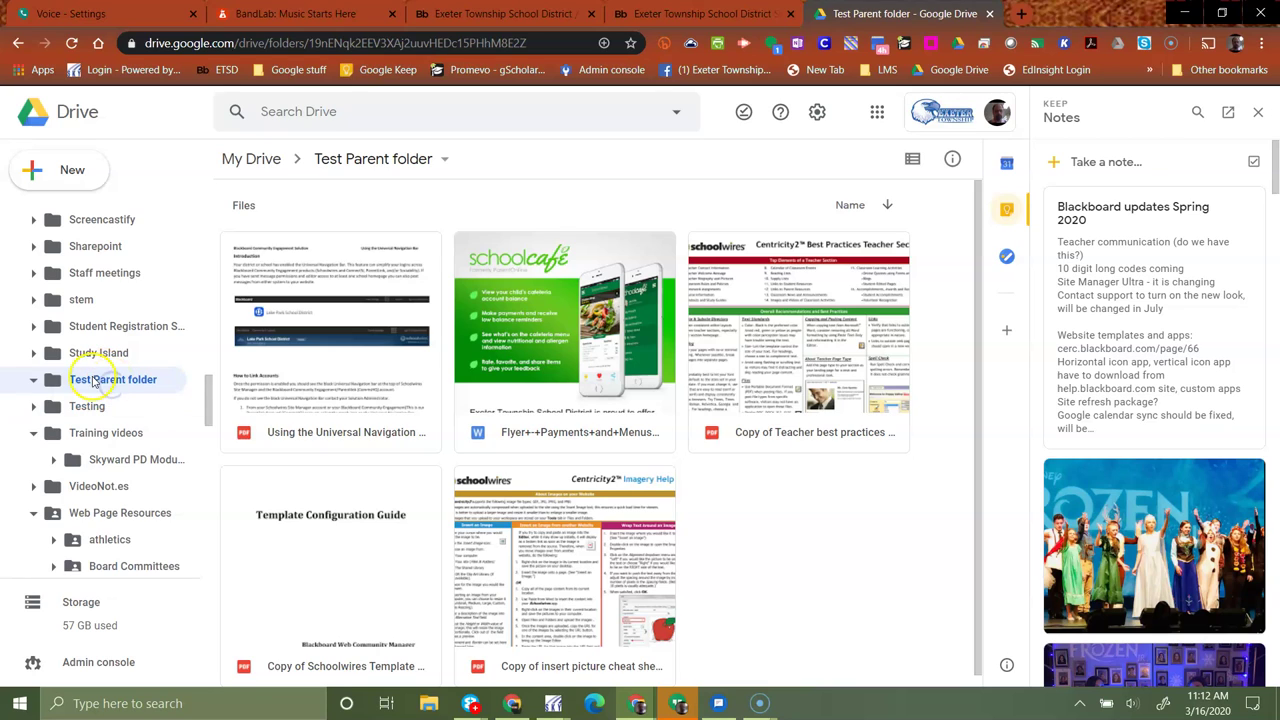
Return to My Drive and scroll through its folder list.
right_click(97, 382)
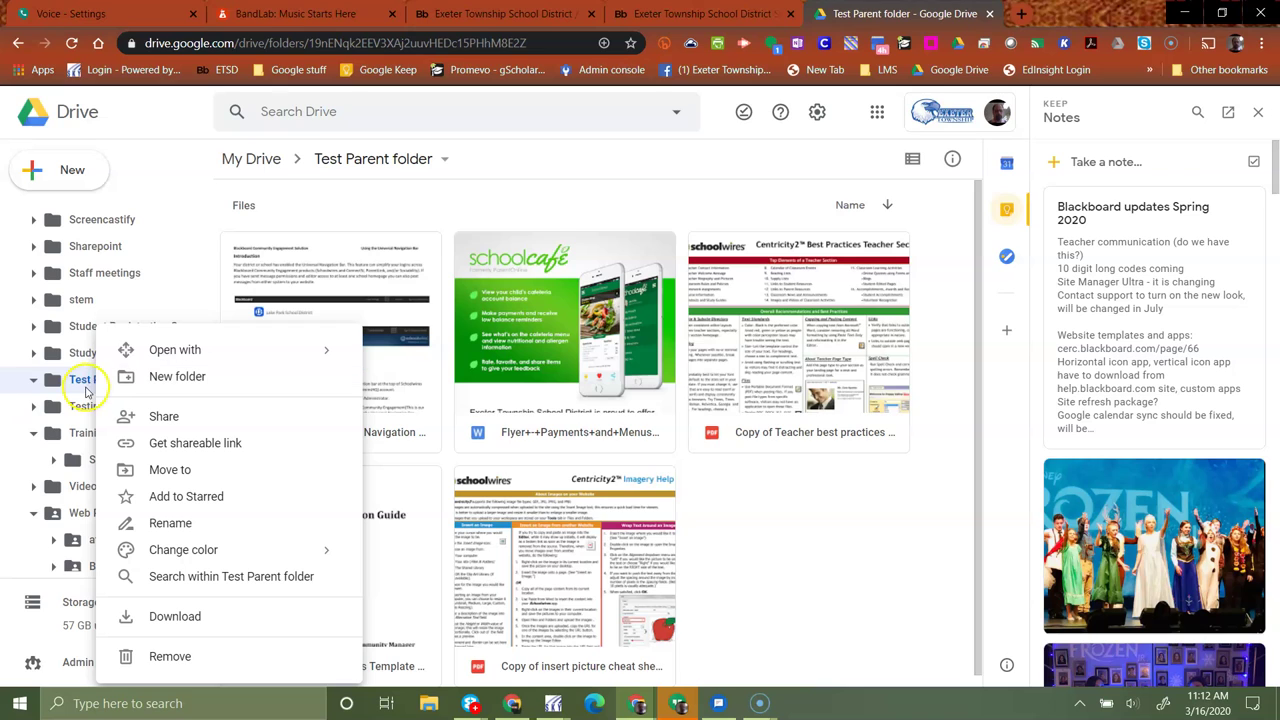
left_click(251, 161)
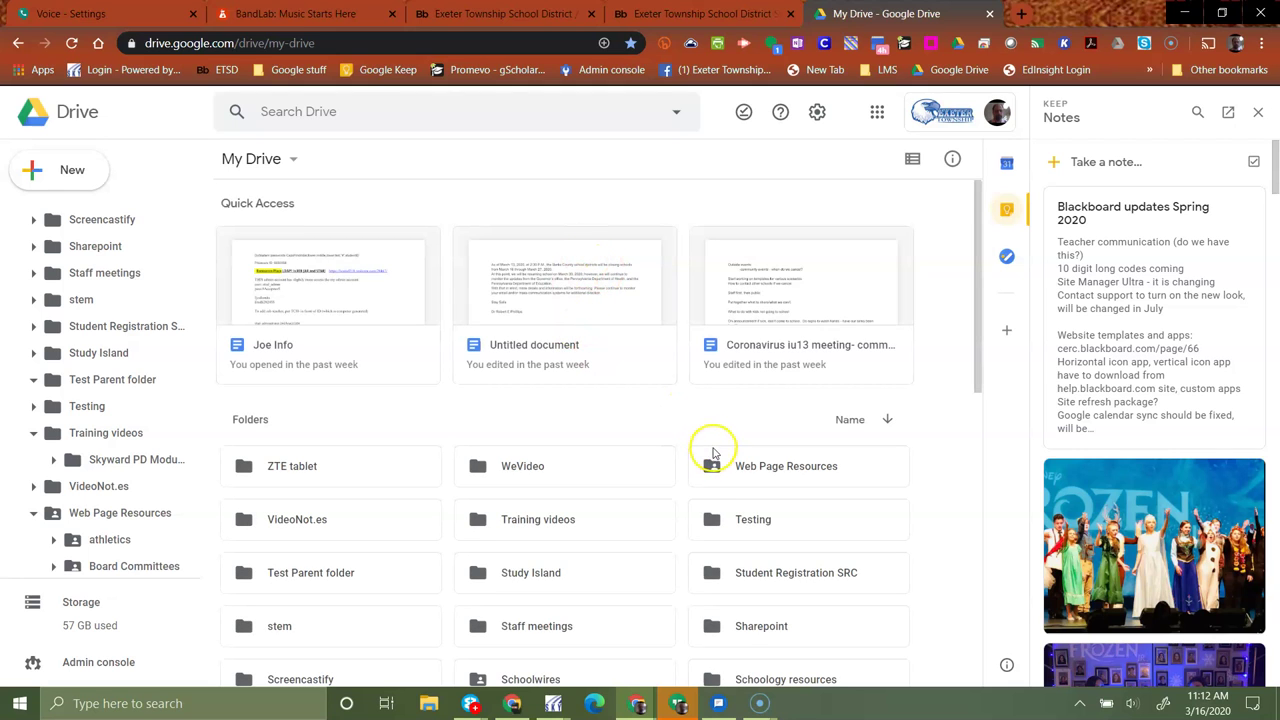
scroll(713, 447, "down", 3)
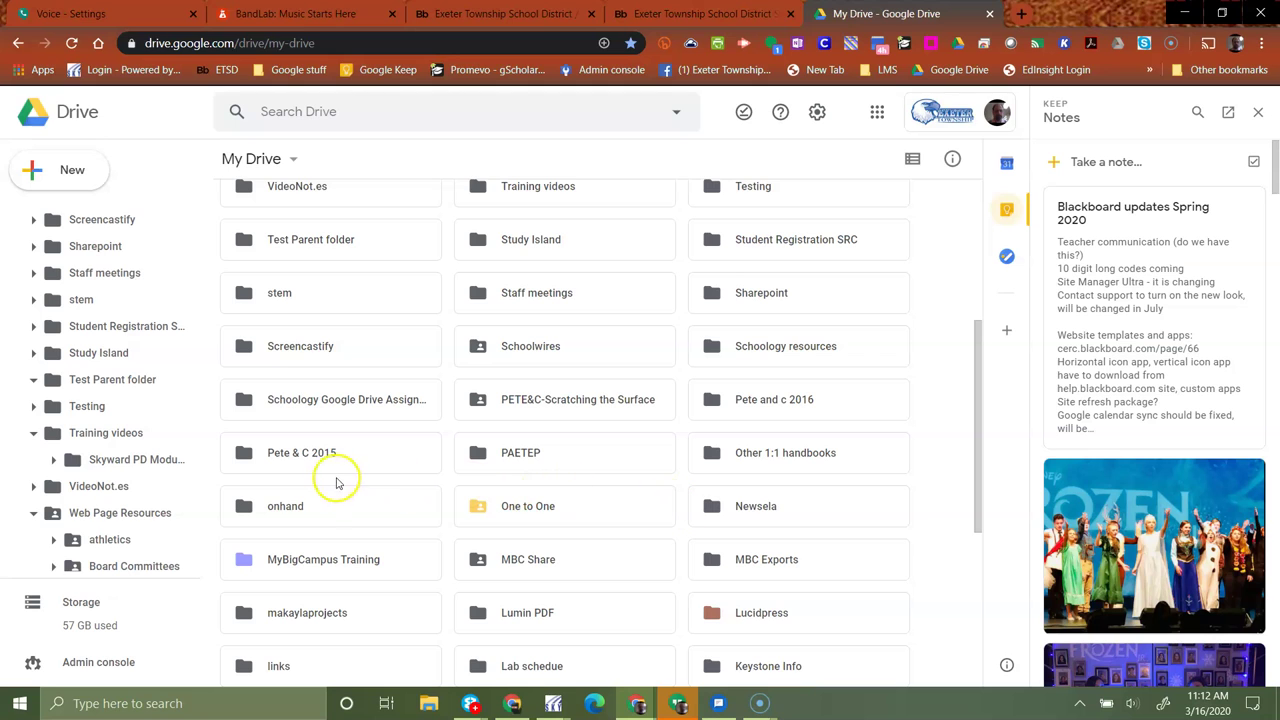
scroll(641, 421, "down", 1)
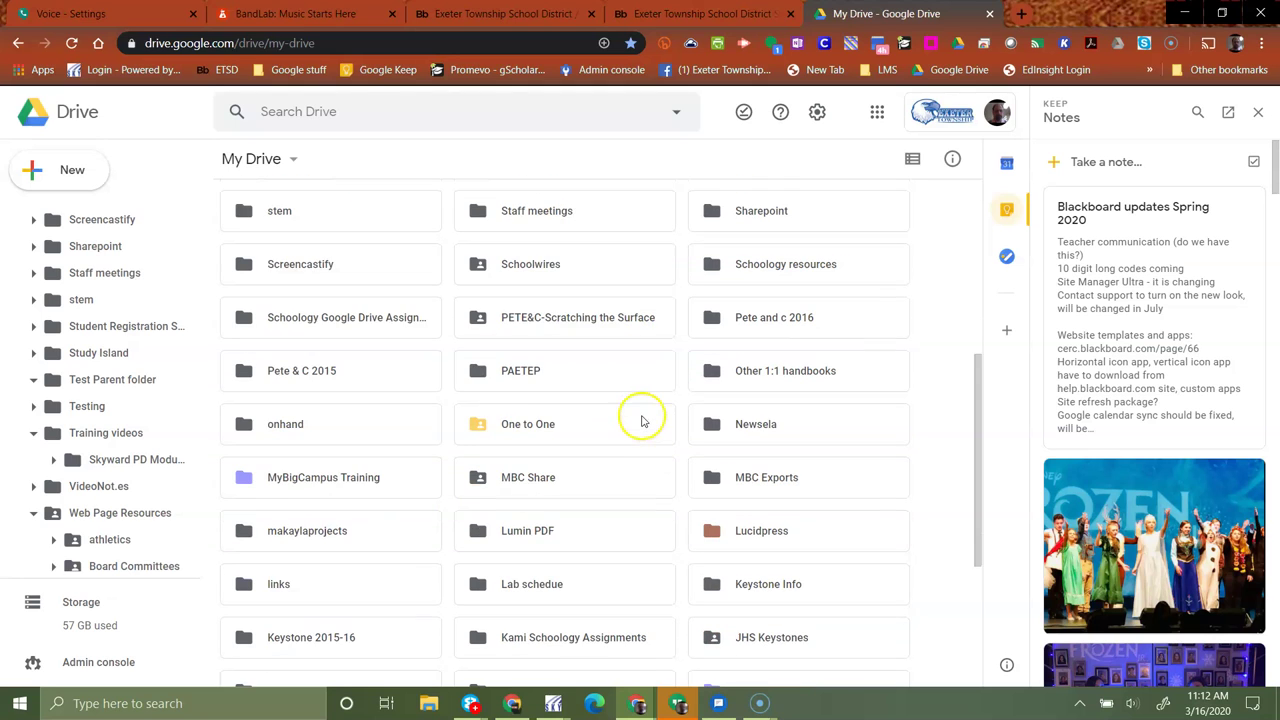
scroll(648, 422, "down", 1)
scroll(651, 423, "down", 2)
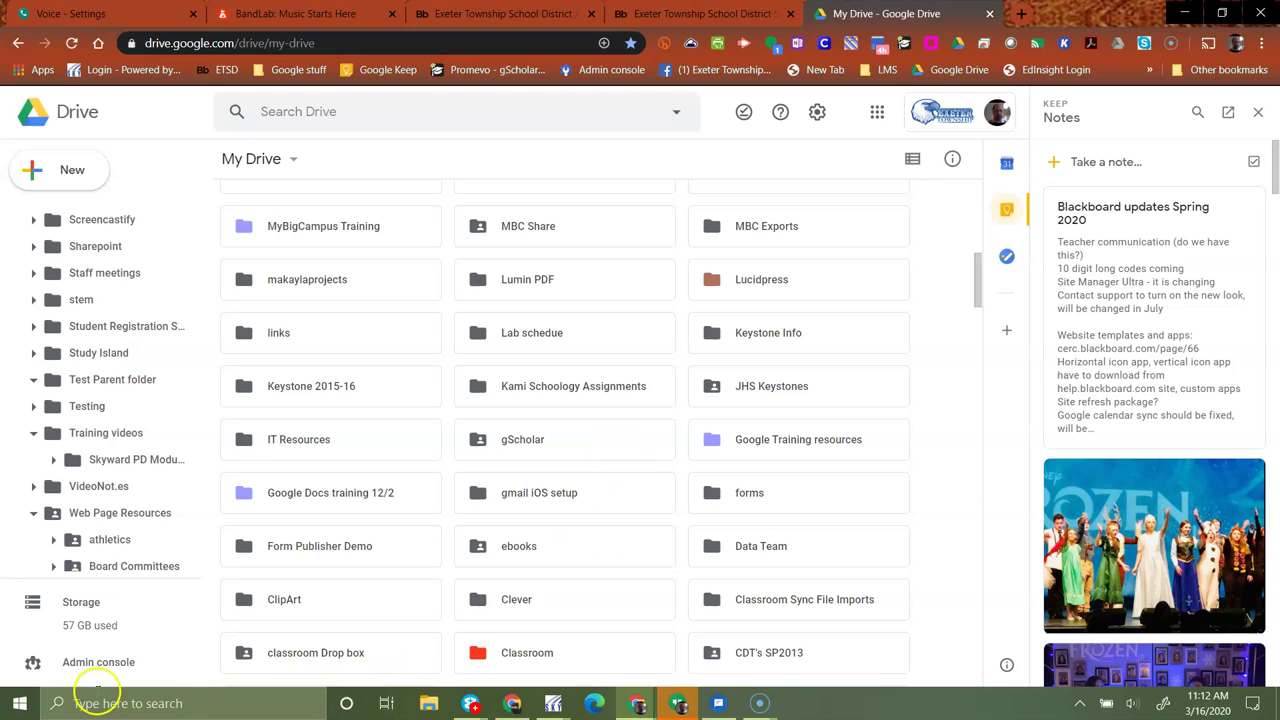
scroll(366, 328, "up", 4)
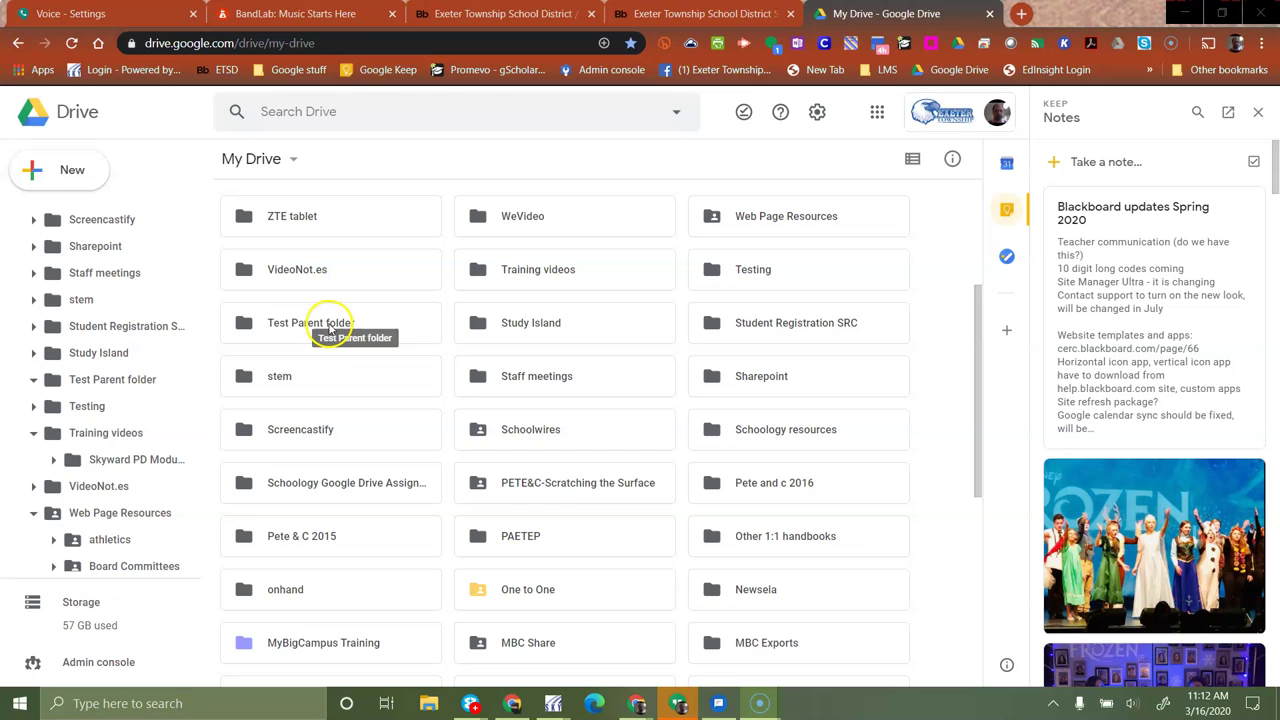
Turn on district-wide view link sharing for Test Parent folder and copy the link.
left_click(326, 330)
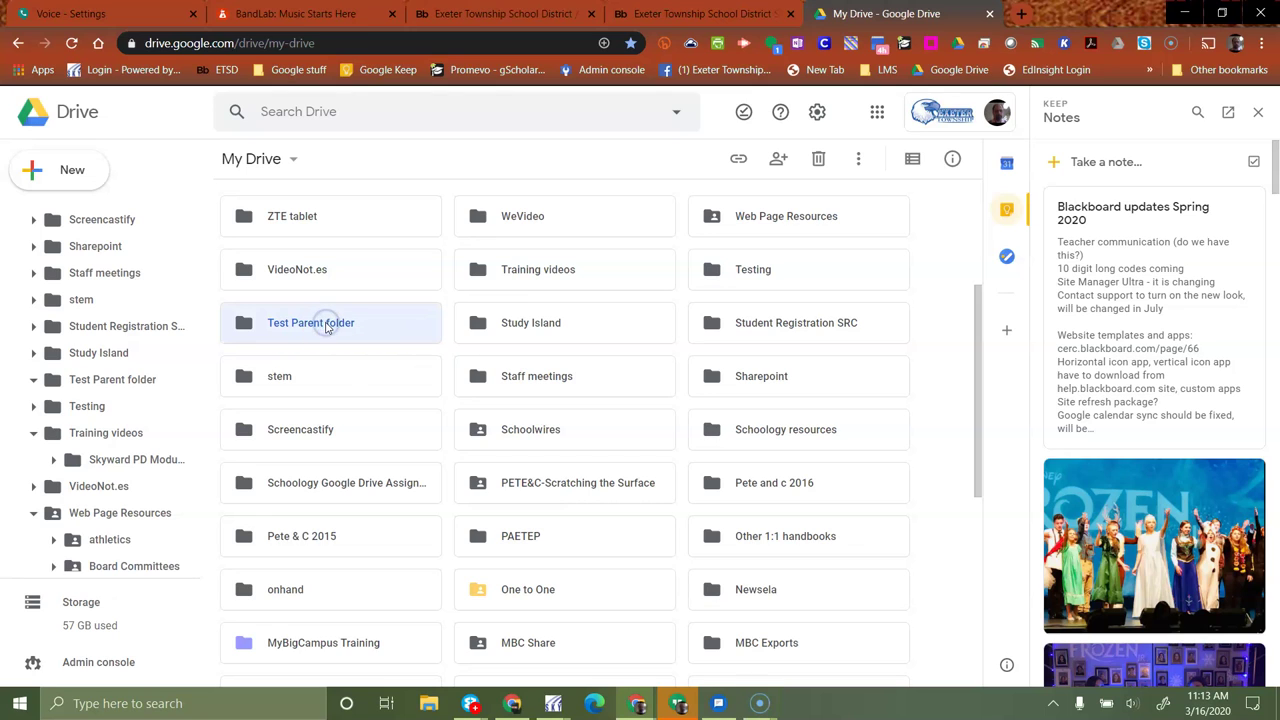
left_click(738, 160)
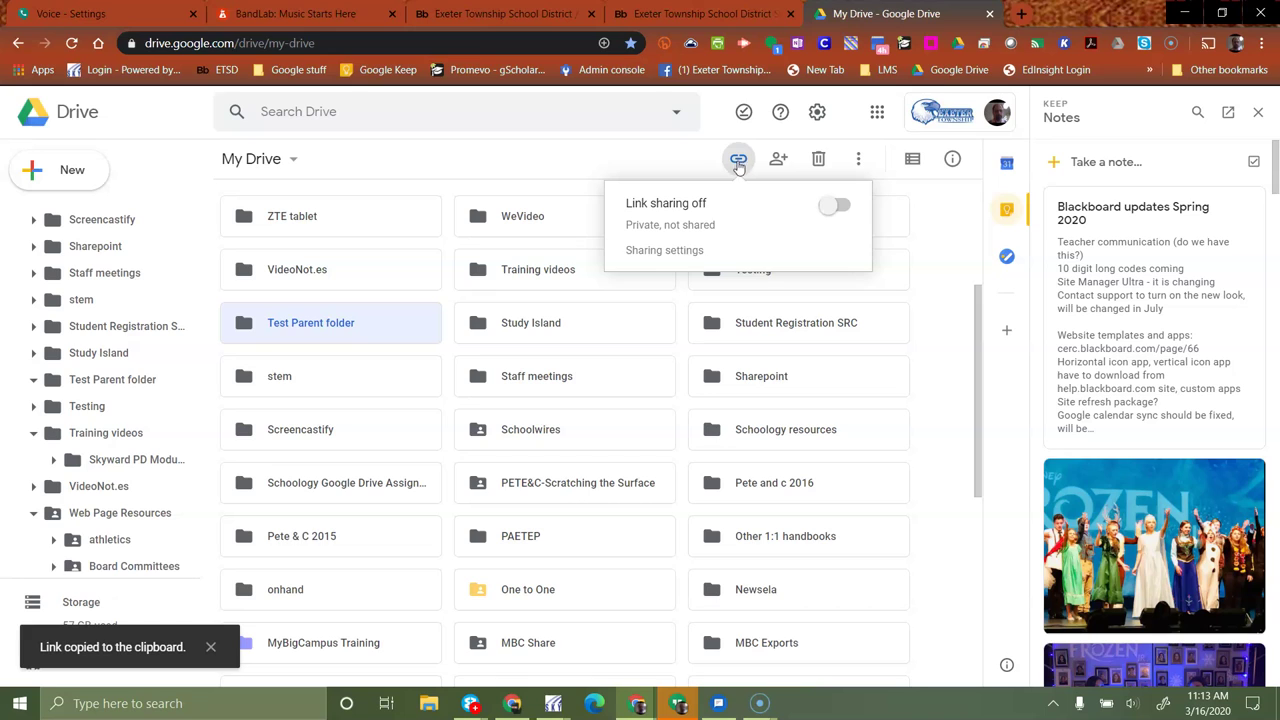
left_click(837, 206)
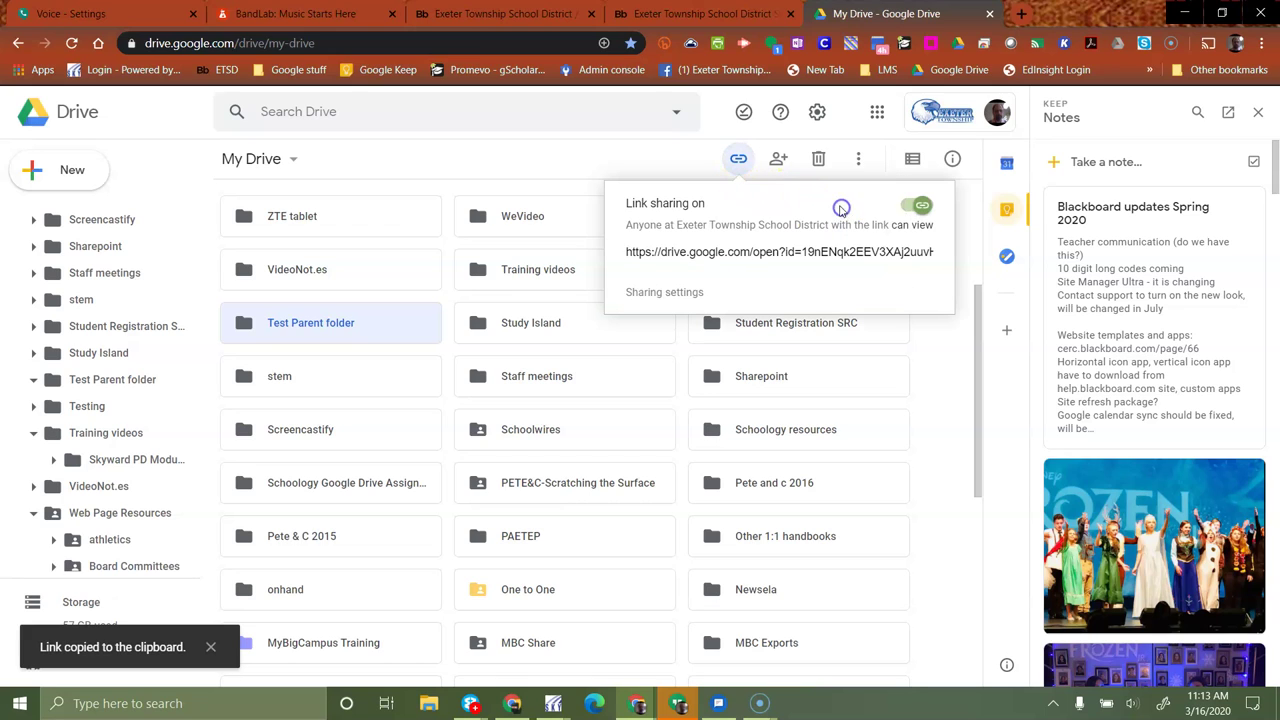
left_click(703, 252)
right_click(703, 252)
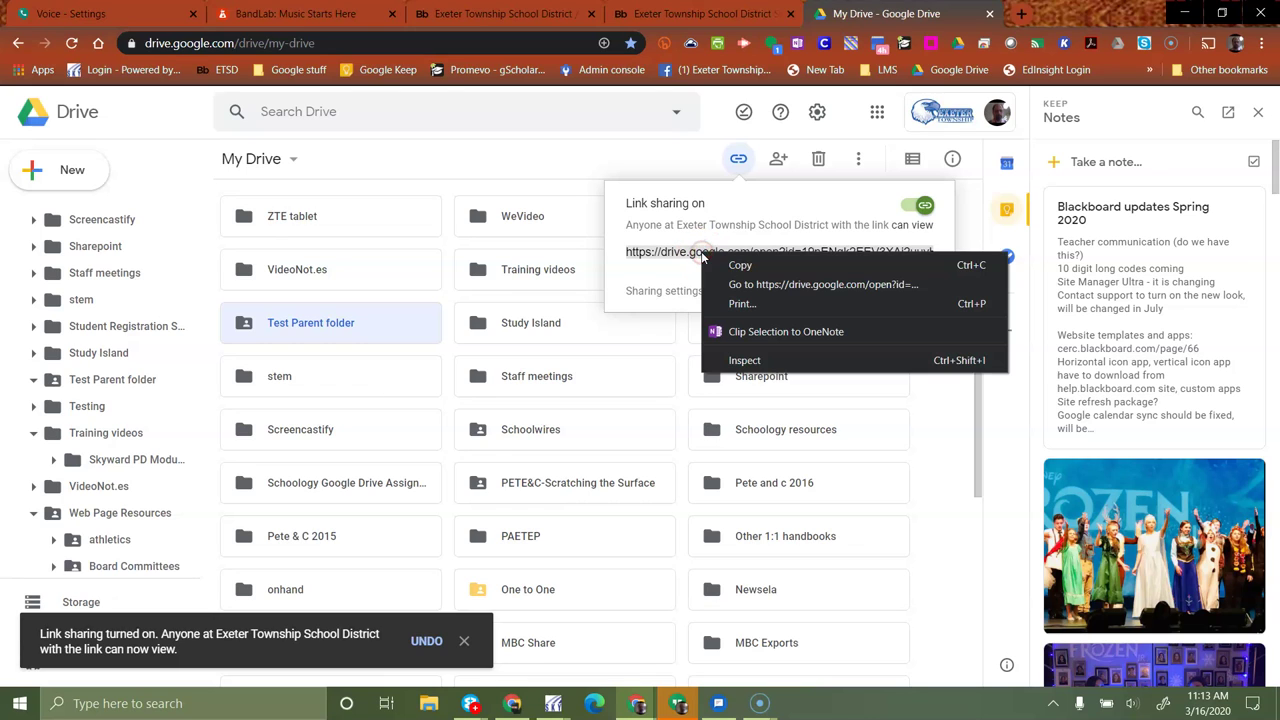
left_click(738, 266)
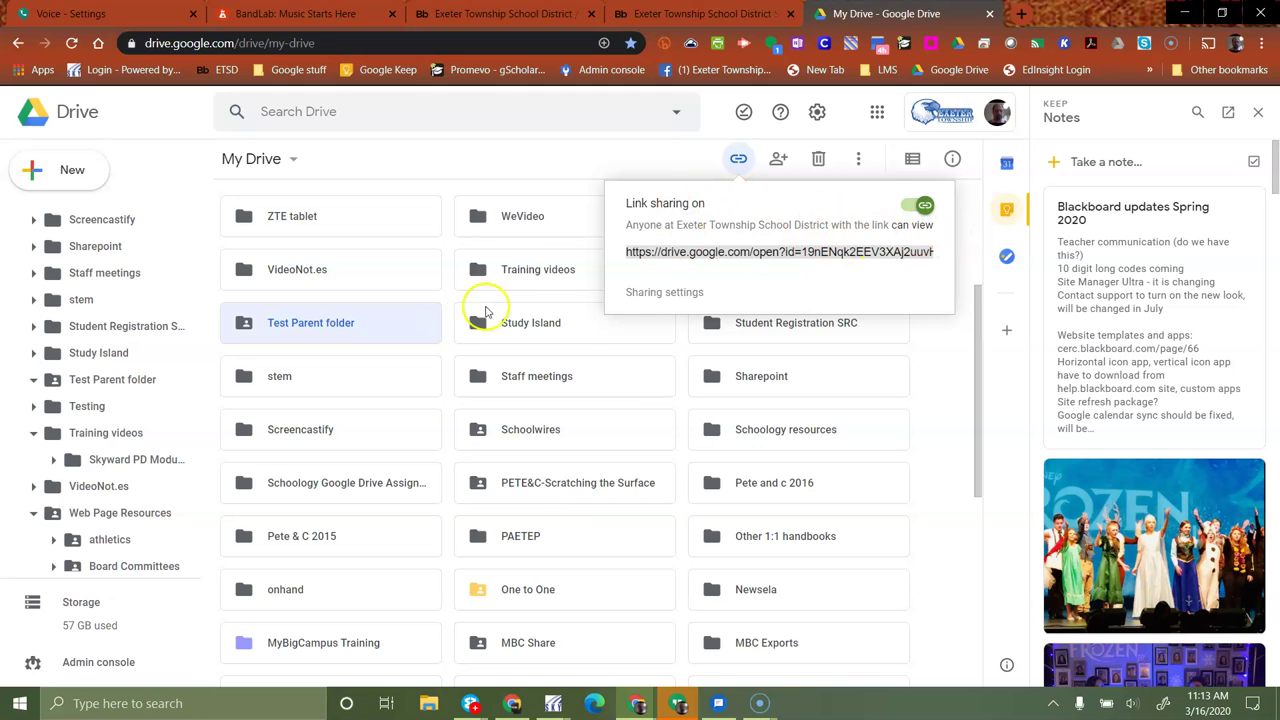
Change Test Parent folder's link access to 'On - Anyone with the link' and save.
left_click(651, 292)
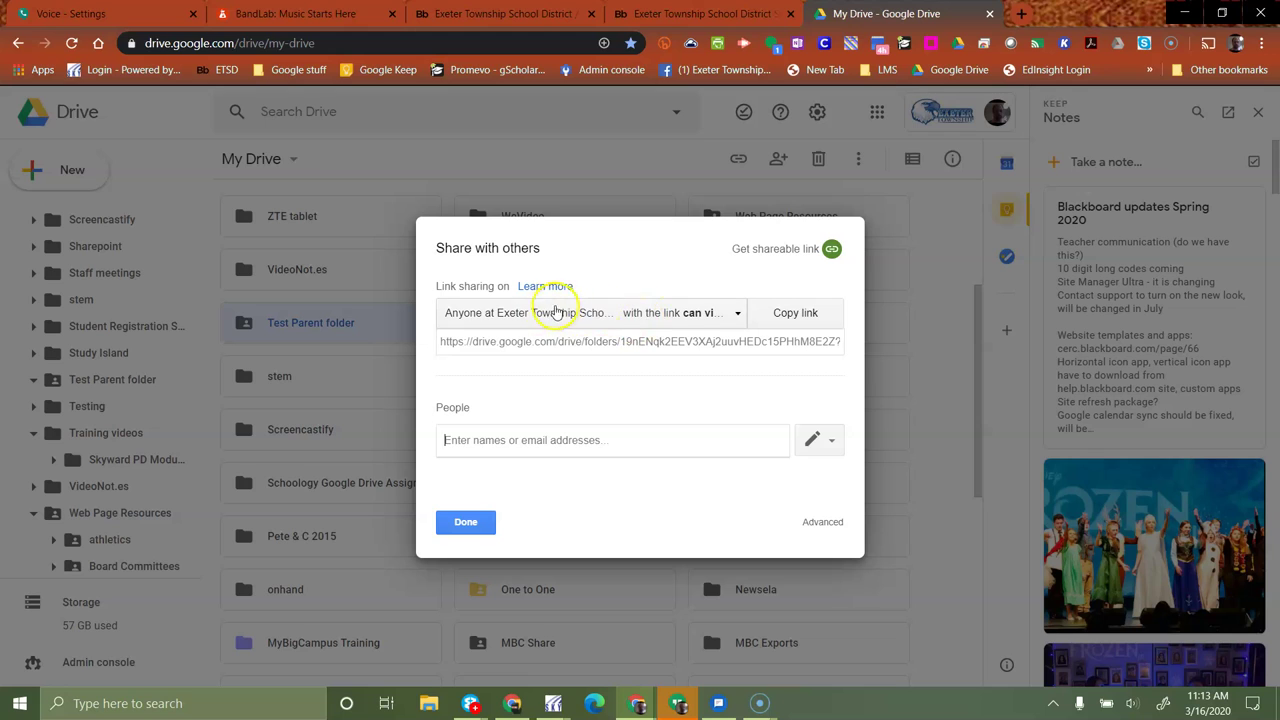
left_click(737, 313)
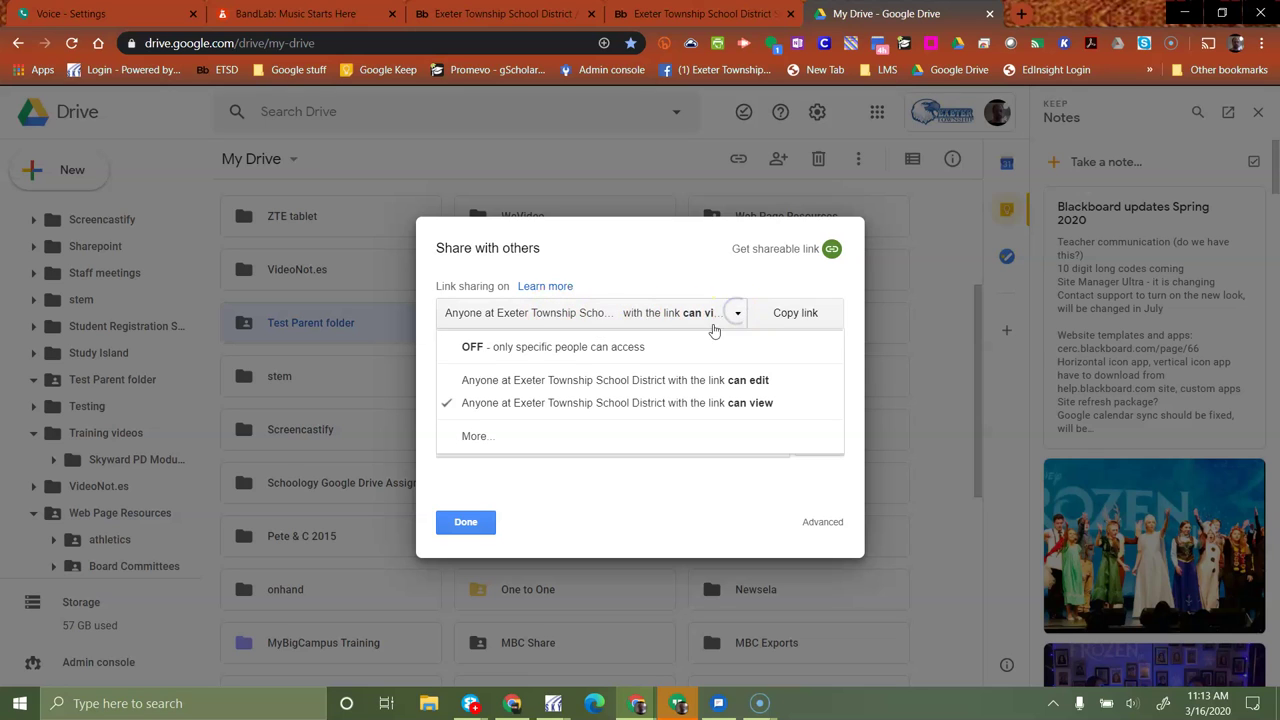
left_click(505, 436)
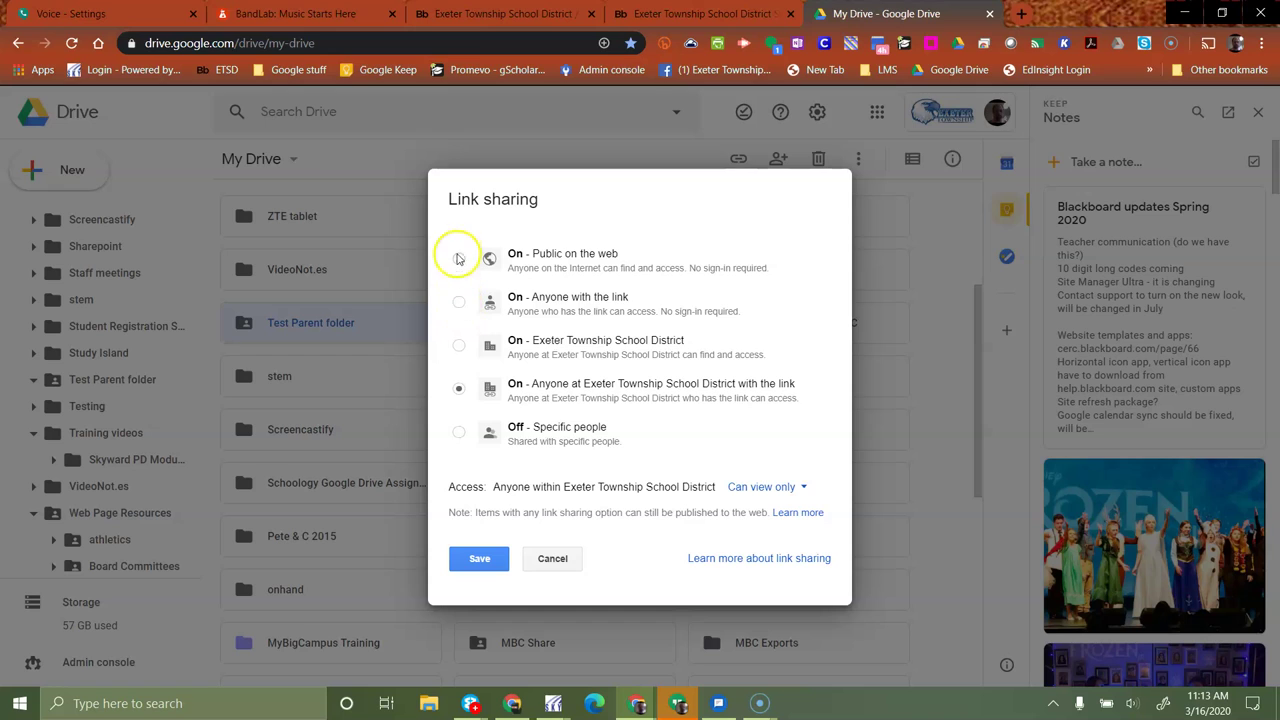
left_click(459, 304)
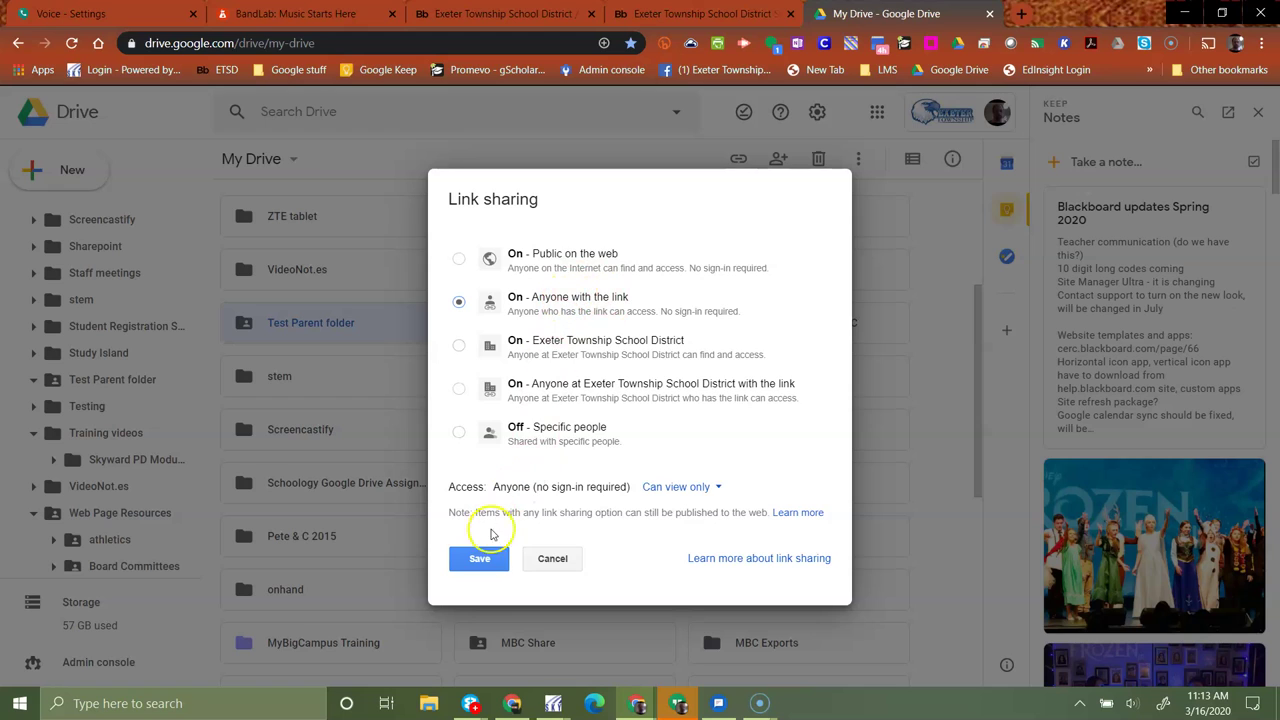
left_click(482, 559)
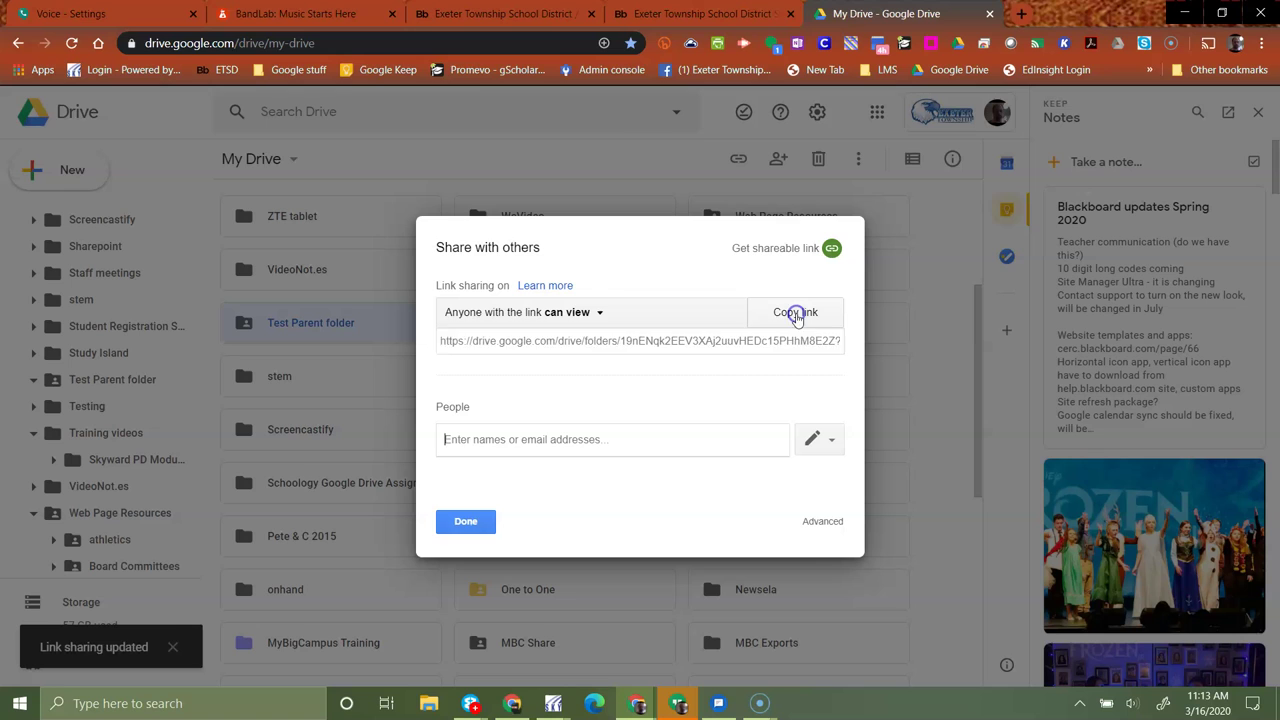
Copy the updated folder link, recheck its sharing status, and return to the Blackboard workspace.
left_click(796, 316)
left_click(469, 523)
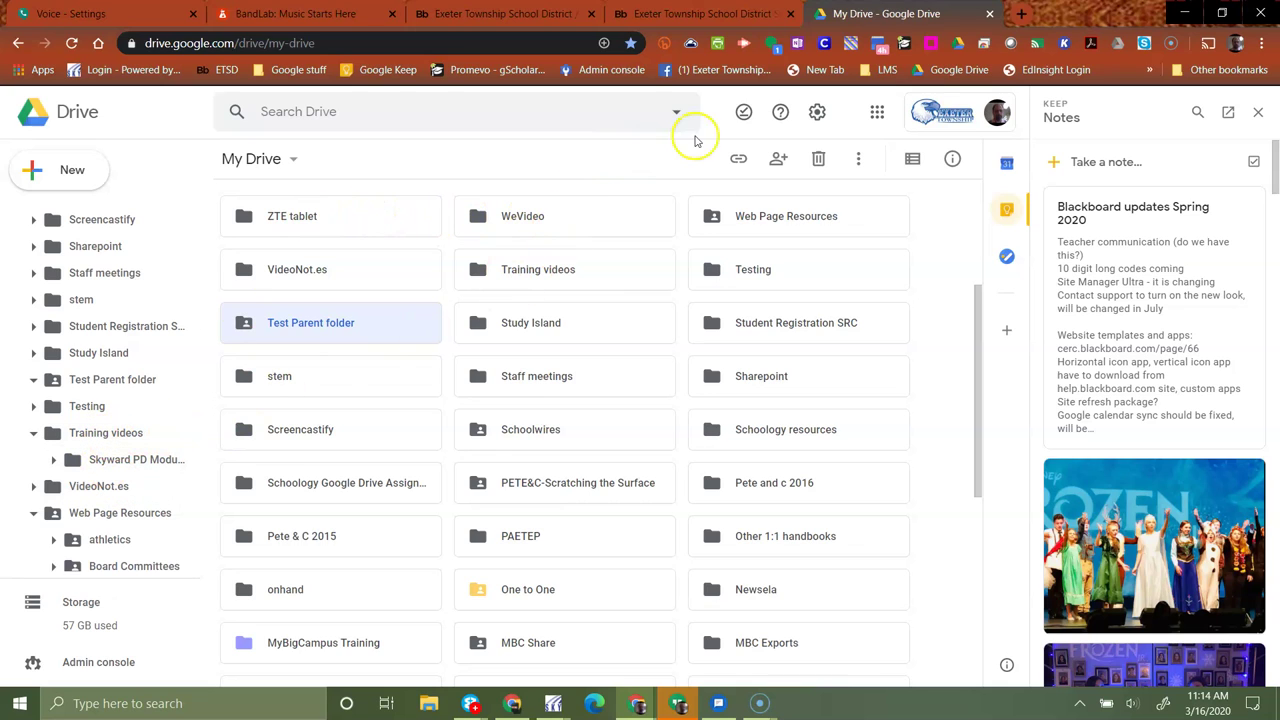
left_click(738, 160)
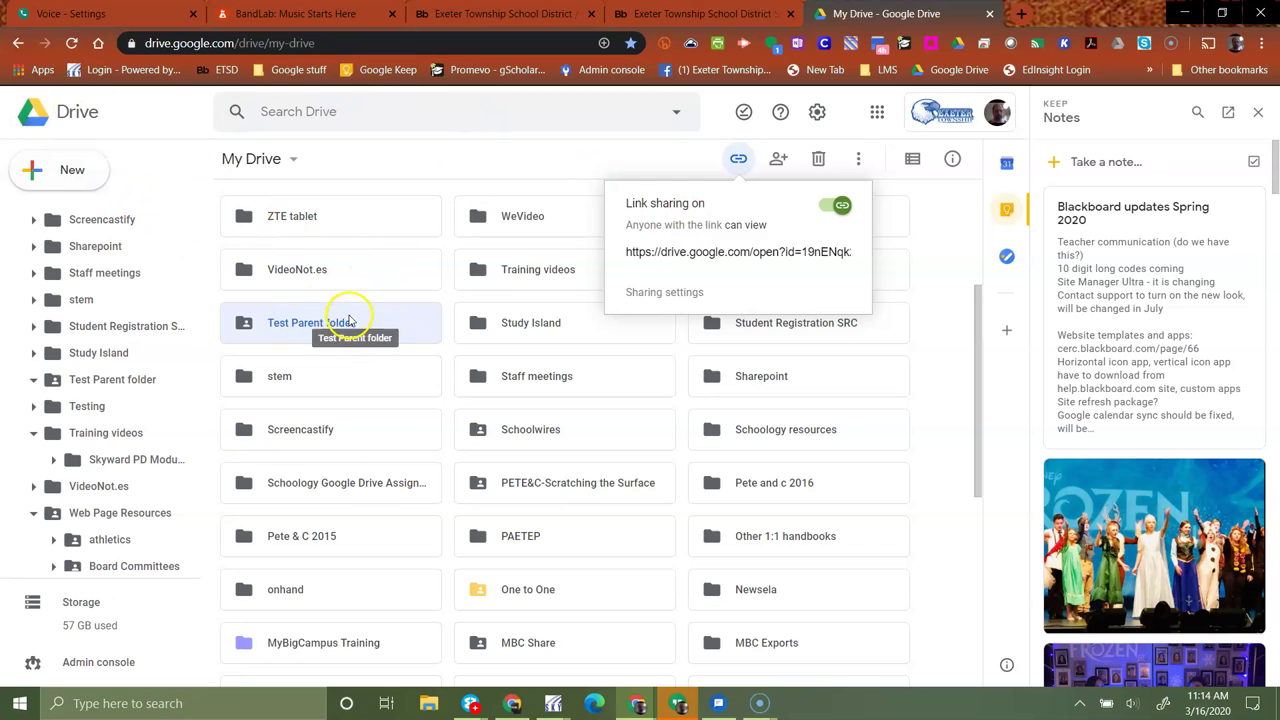
left_click(667, 17)
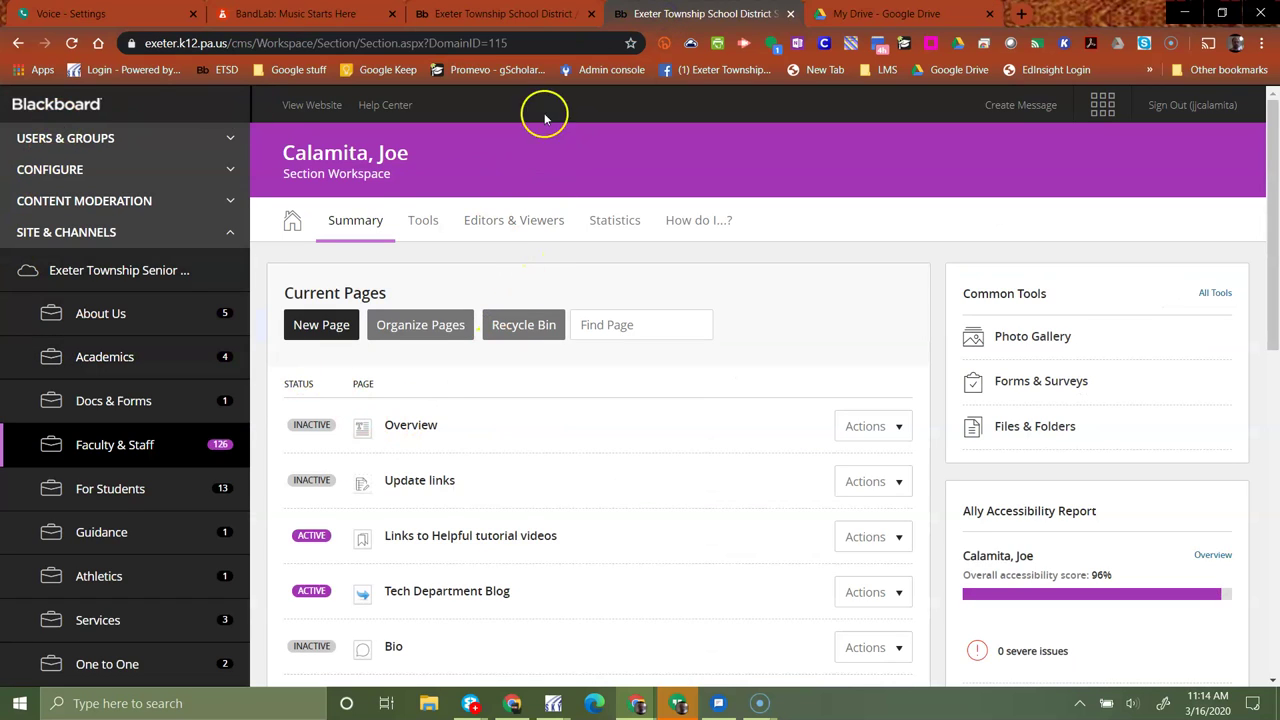
Go to Site Manager from the user options and scroll Current Pages down to Demo page.
left_click(492, 8)
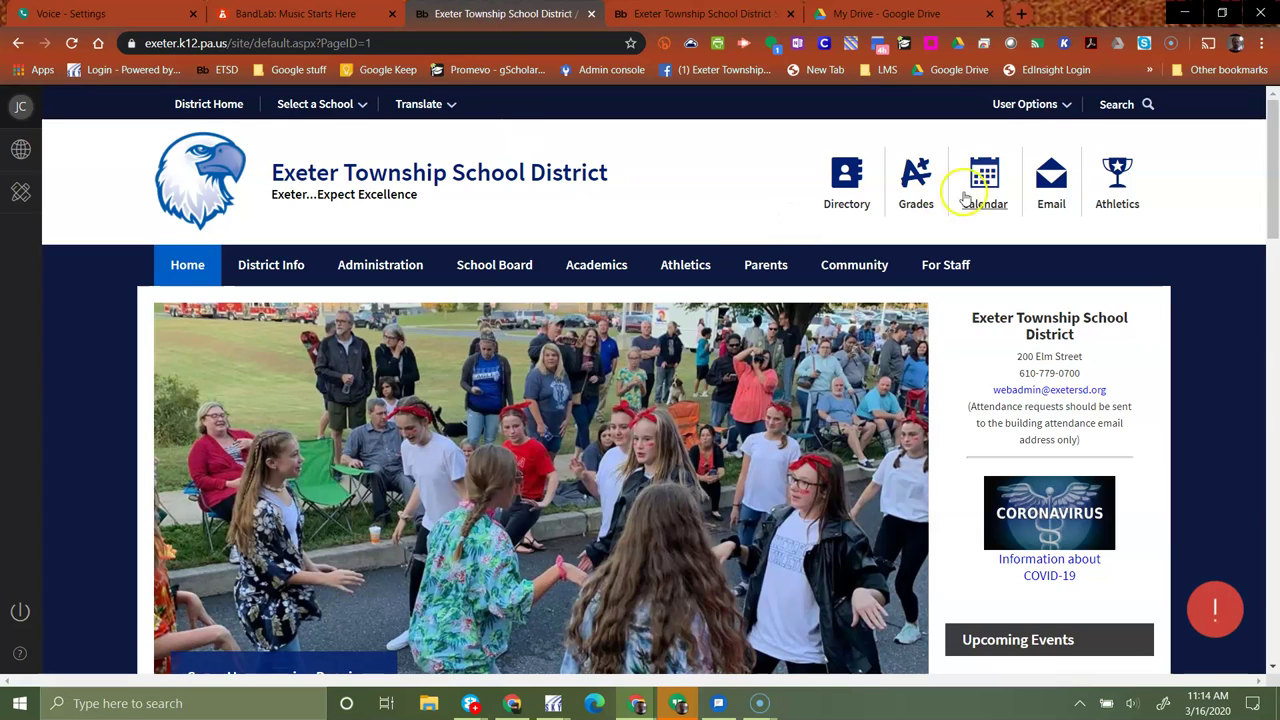
left_click(1060, 106)
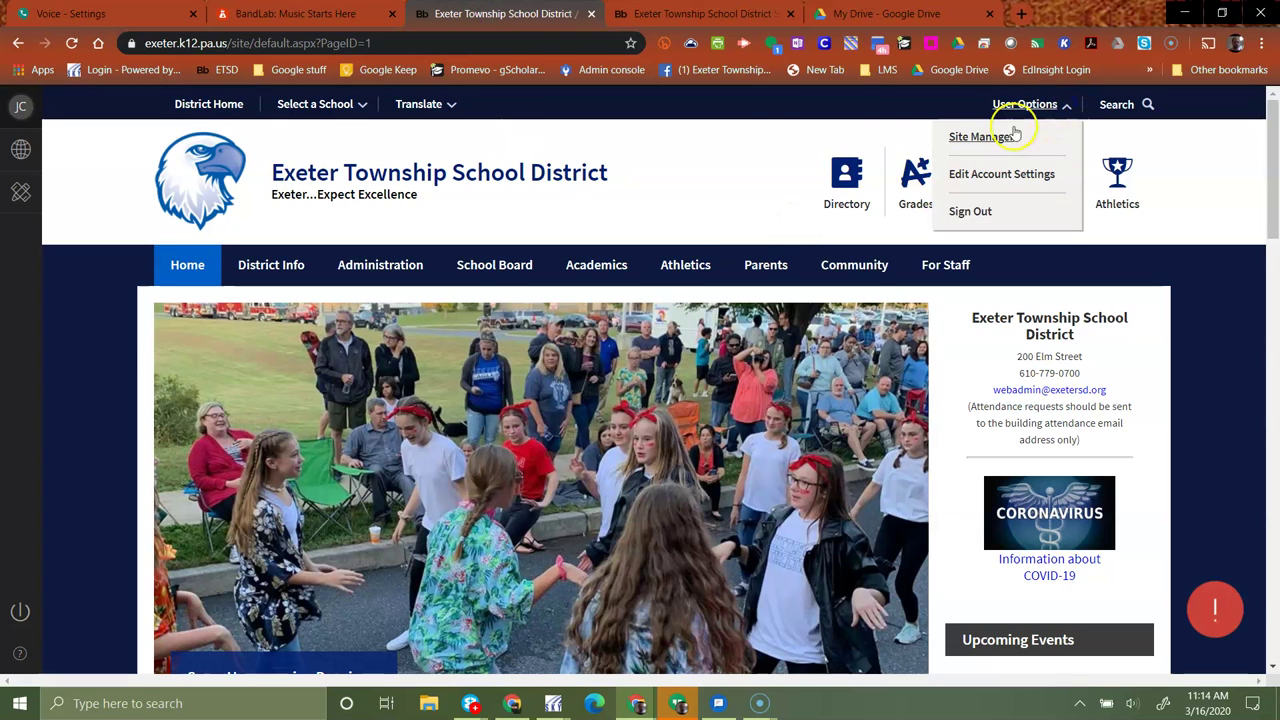
left_click(1066, 106)
left_click(995, 150)
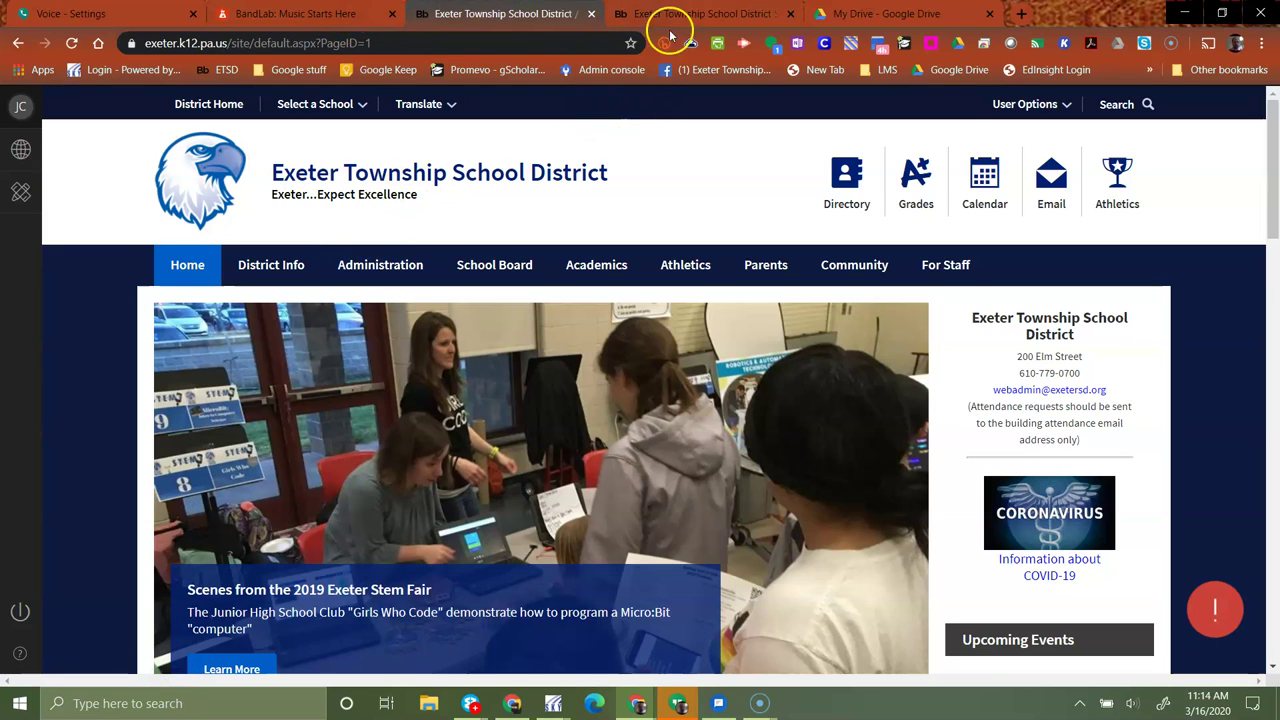
left_click(714, 18)
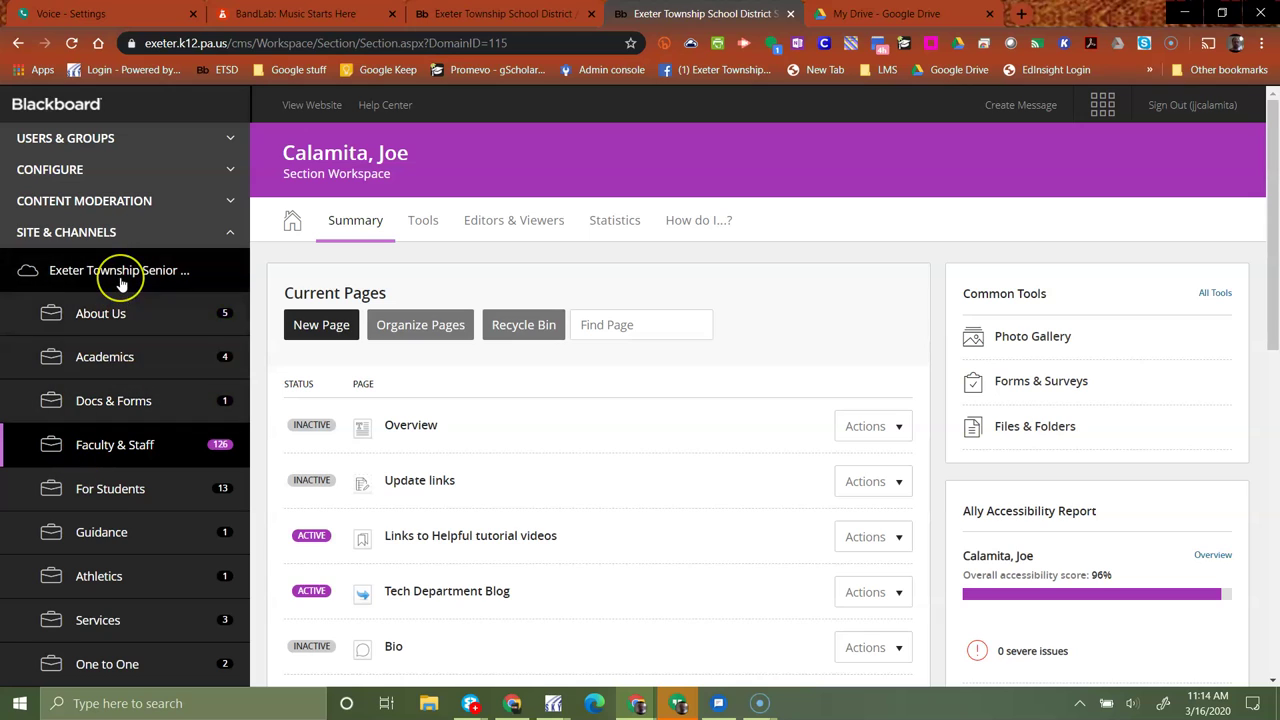
left_click(123, 180)
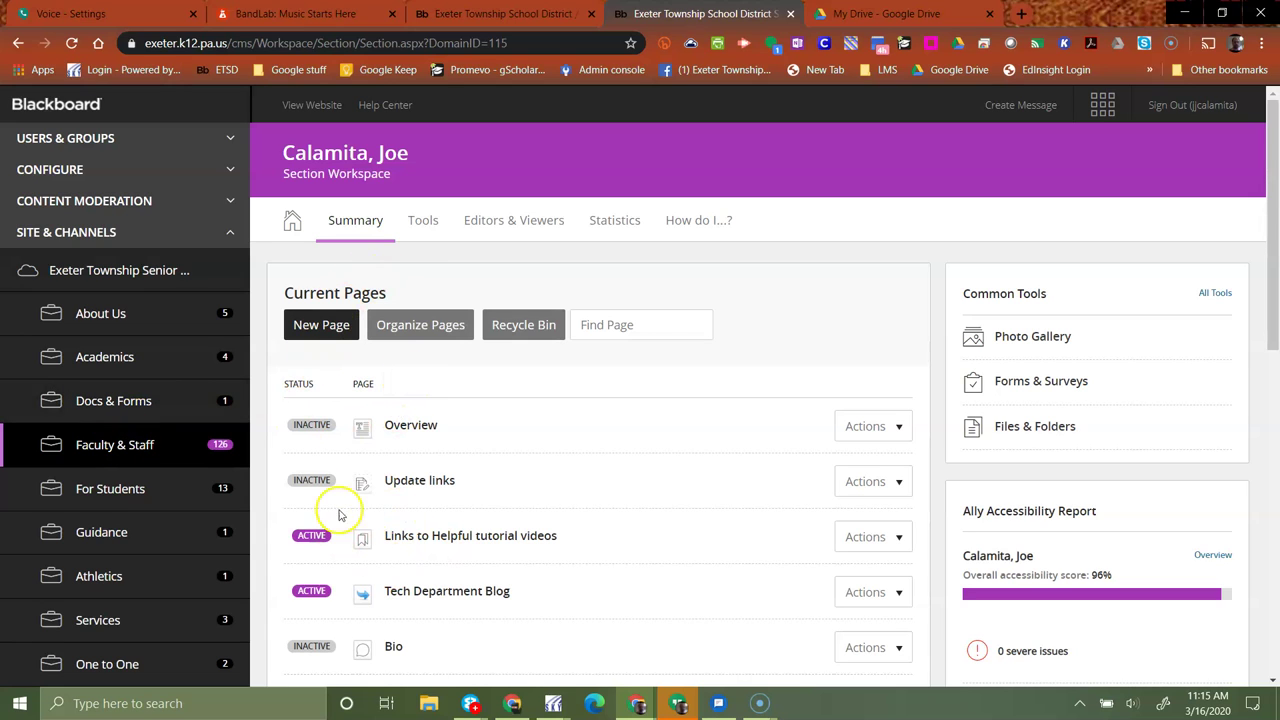
scroll(490, 484, "down", 4)
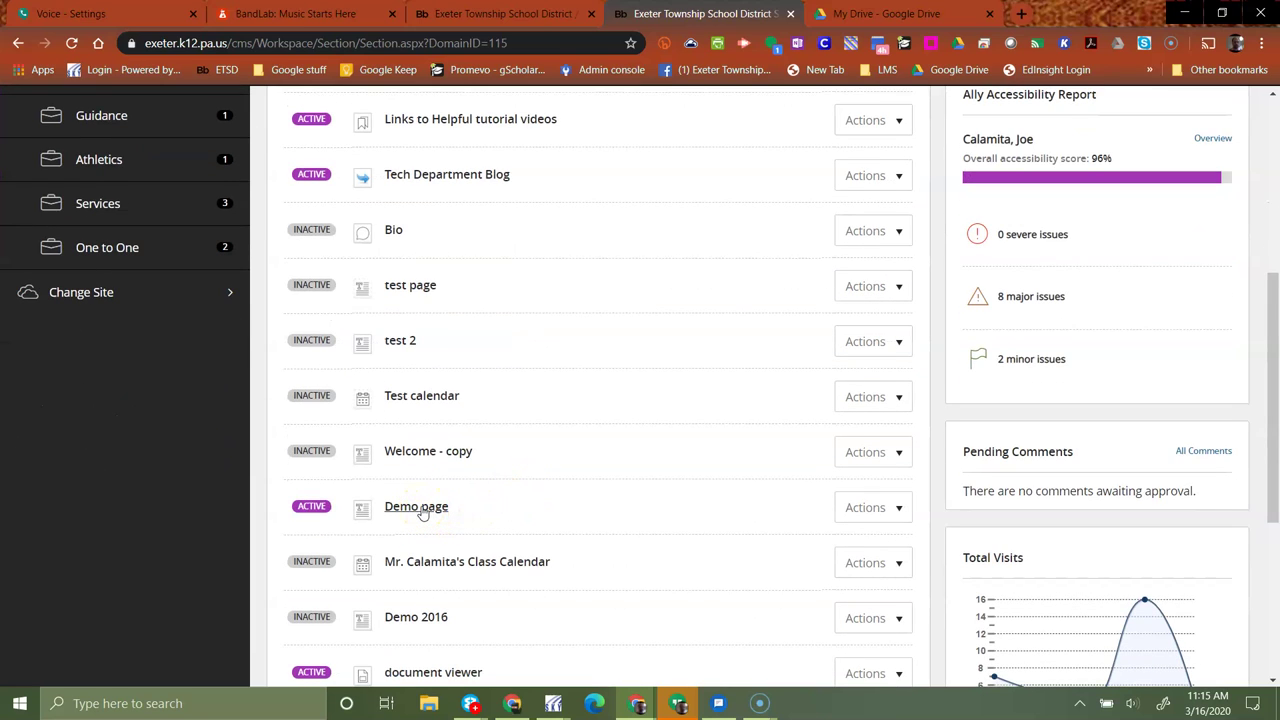
Open Demo page in the editor and demonstrate moving the introduction content block.
left_click(420, 508)
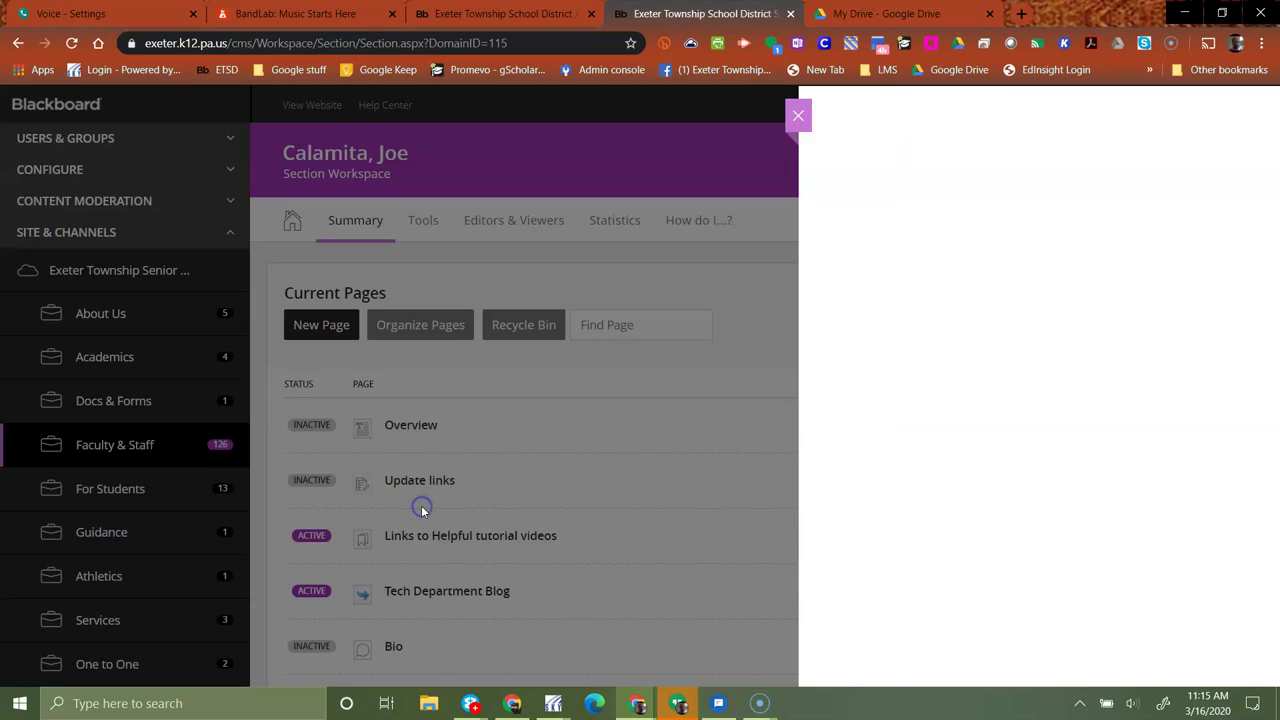
scroll(446, 484, "down", 4)
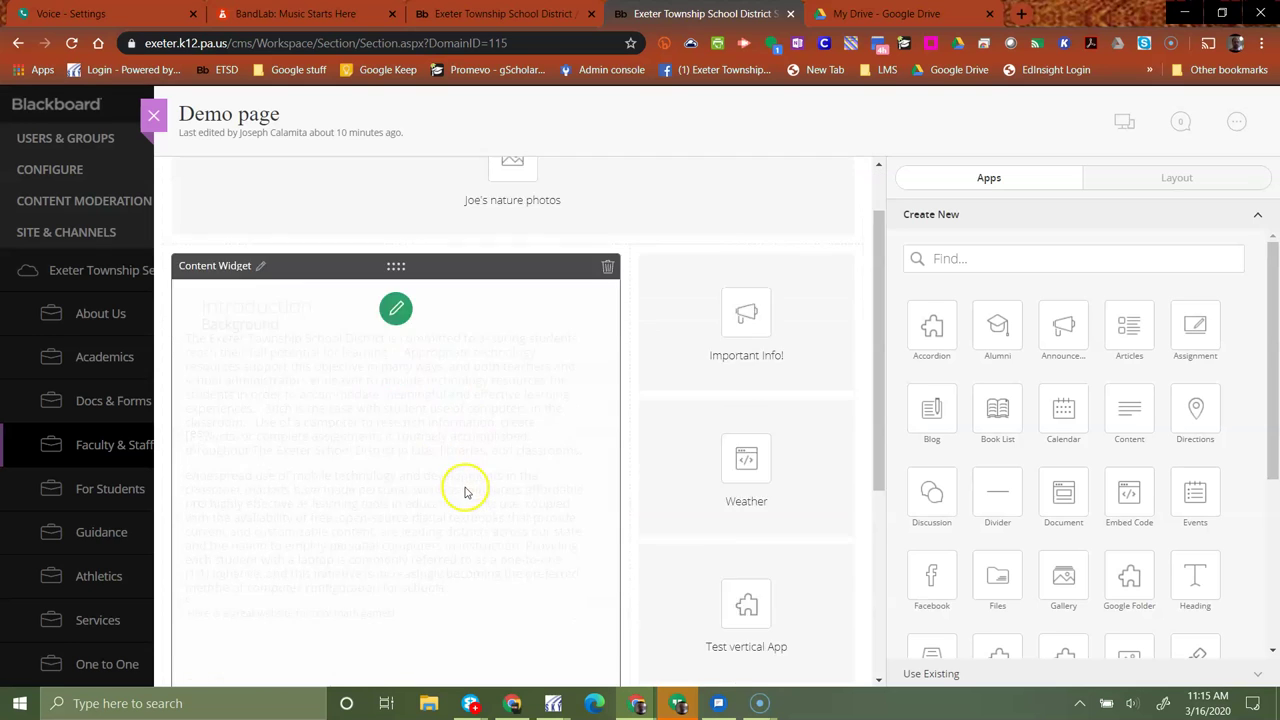
scroll(477, 494, "up", 1)
scroll(477, 494, "up", 1)
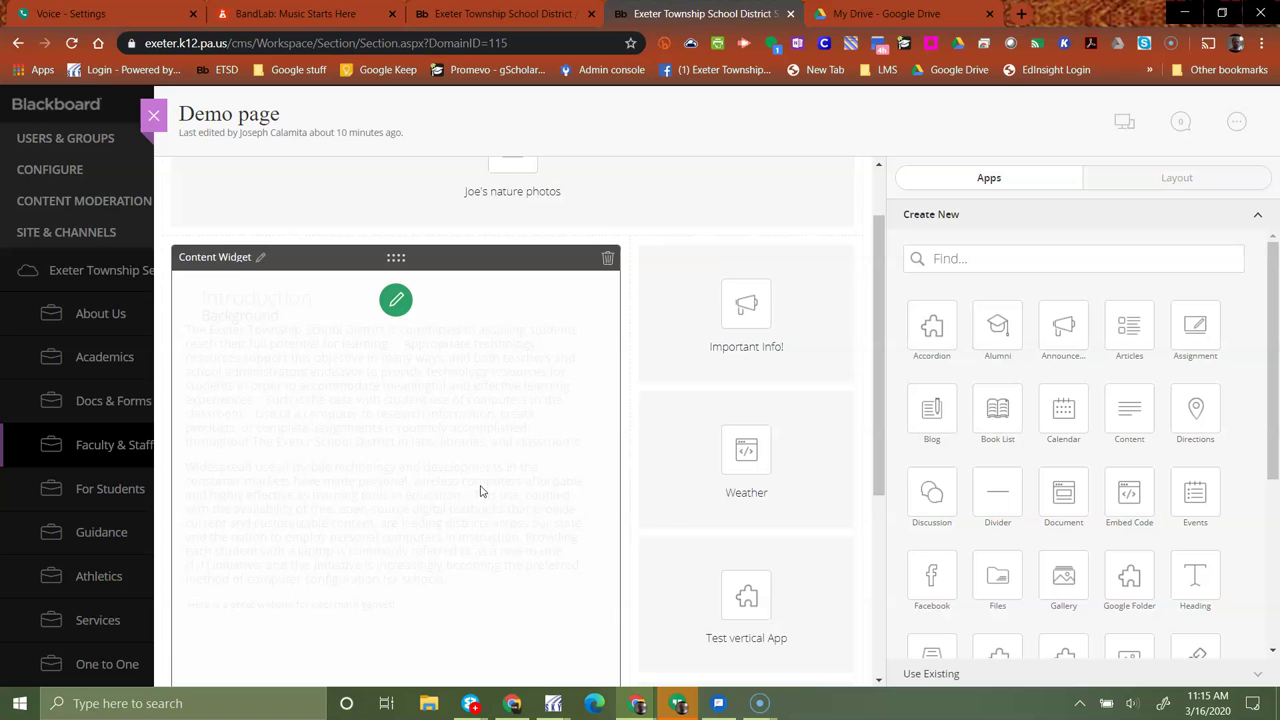
mouse_move(560, 338)
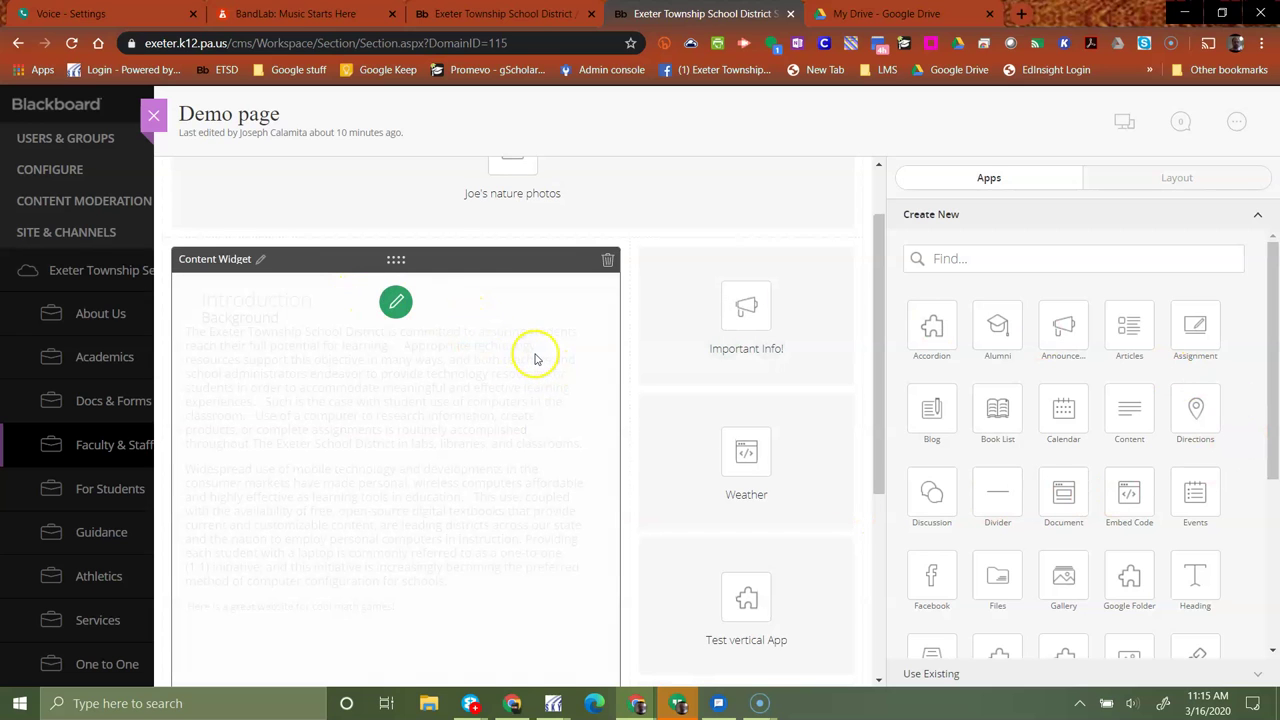
left_click_drag(396, 259, 622, 246)
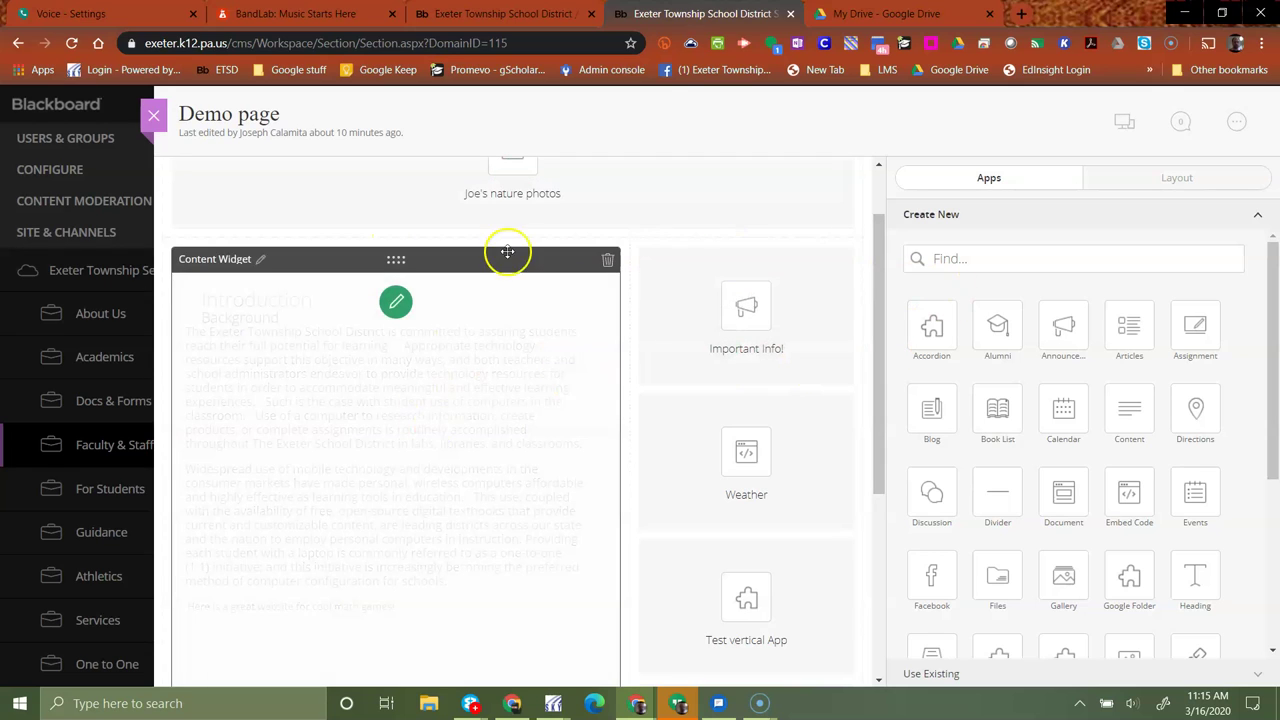
Scroll the Apps panel down to the Google Folder tile.
scroll(606, 334, "up", 1)
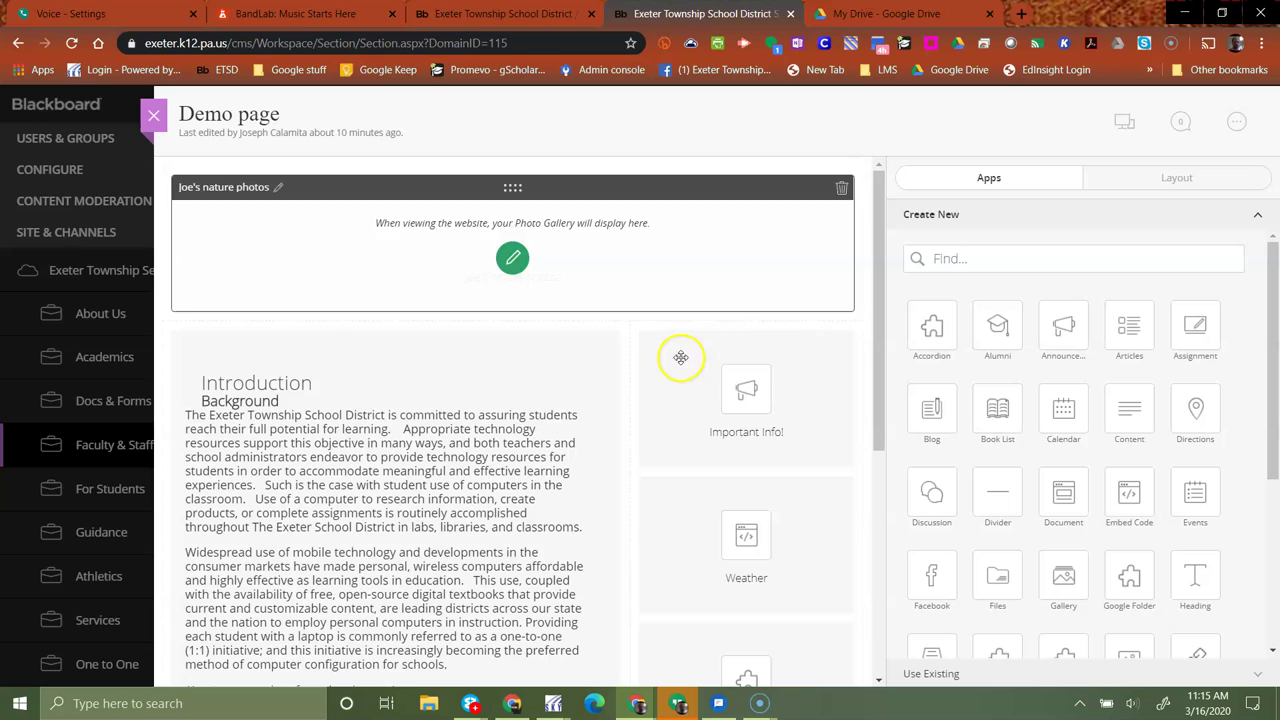
scroll(737, 303, "down", 1)
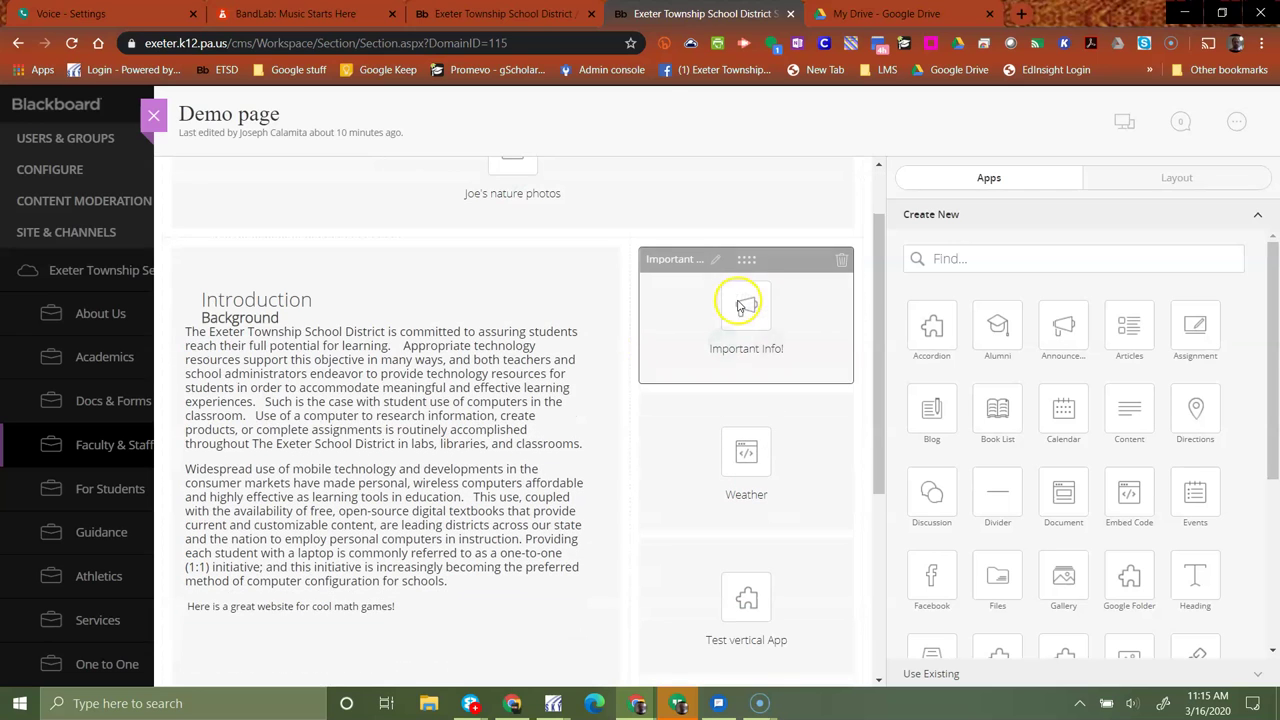
scroll(737, 303, "down", 4)
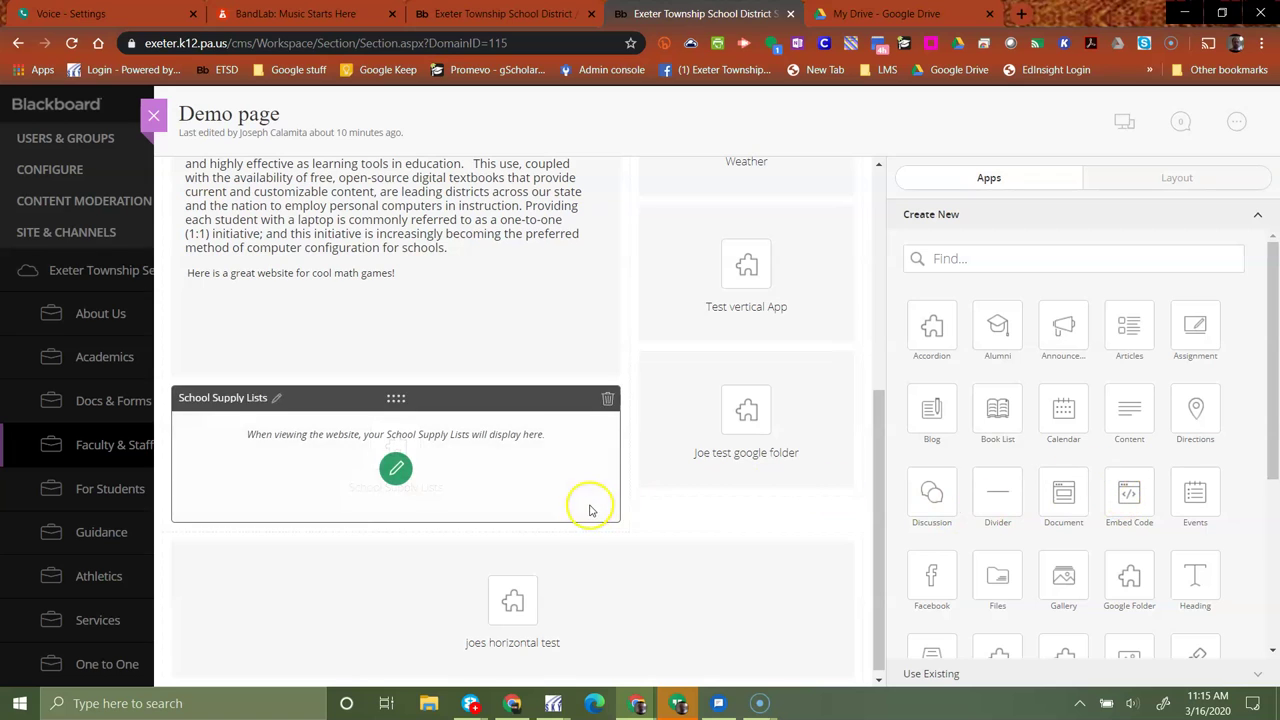
scroll(1060, 545, "down", 2)
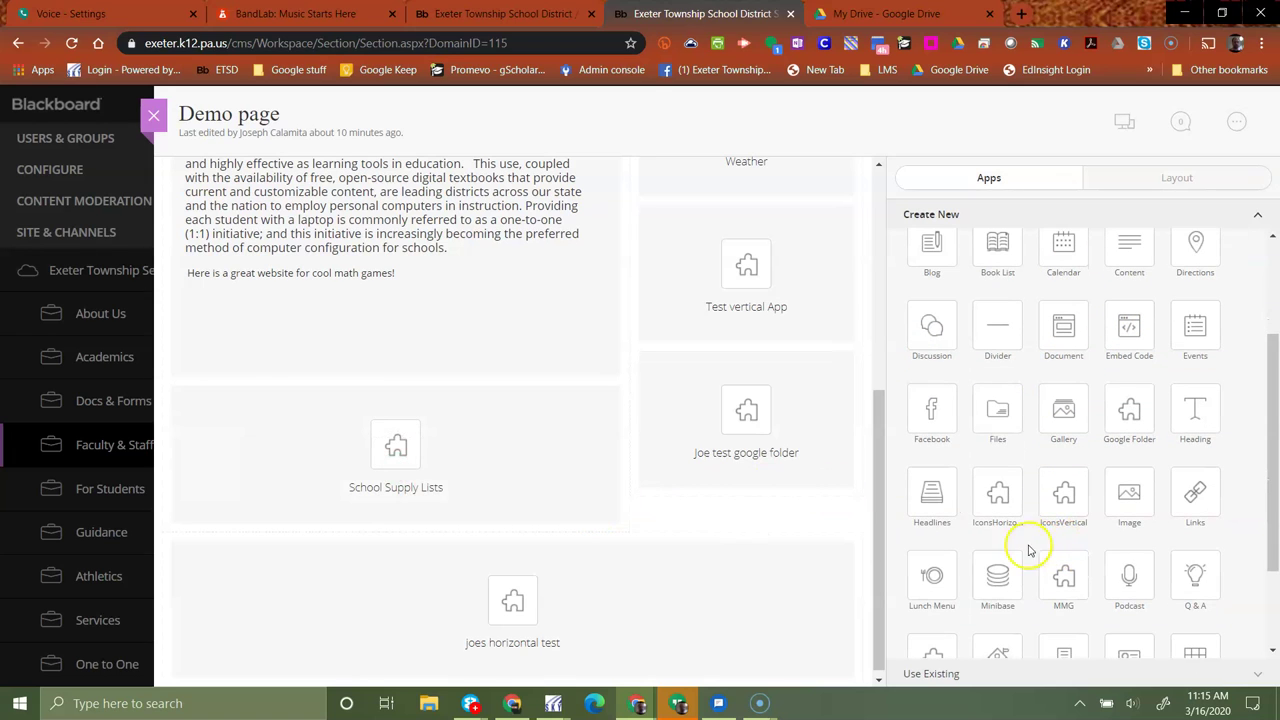
scroll(1117, 494, "down", 1)
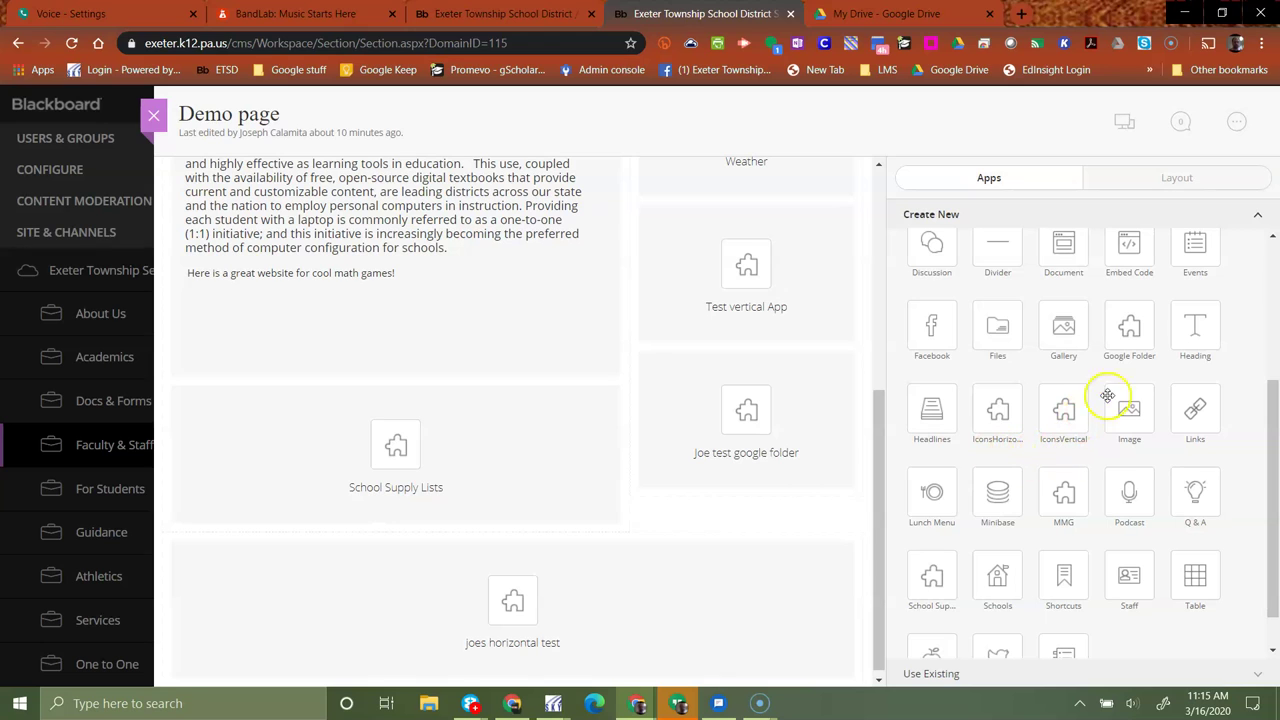
Drag the Google Folder tile onto the Demo page below School Supply Lists.
left_click(1129, 324)
left_click_drag(1131, 320, 400, 264)
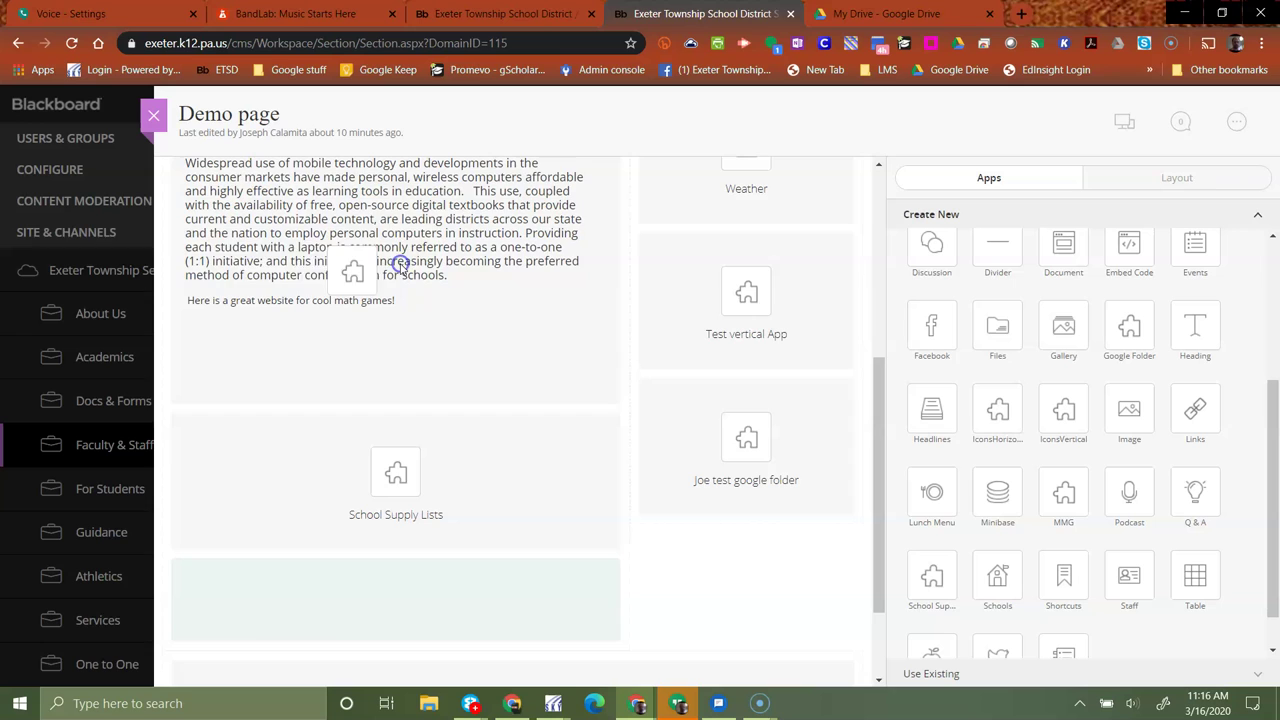
Replace the 'Google Folder' title with the 1st period class name and confirm it.
scroll(522, 573, "down", 2)
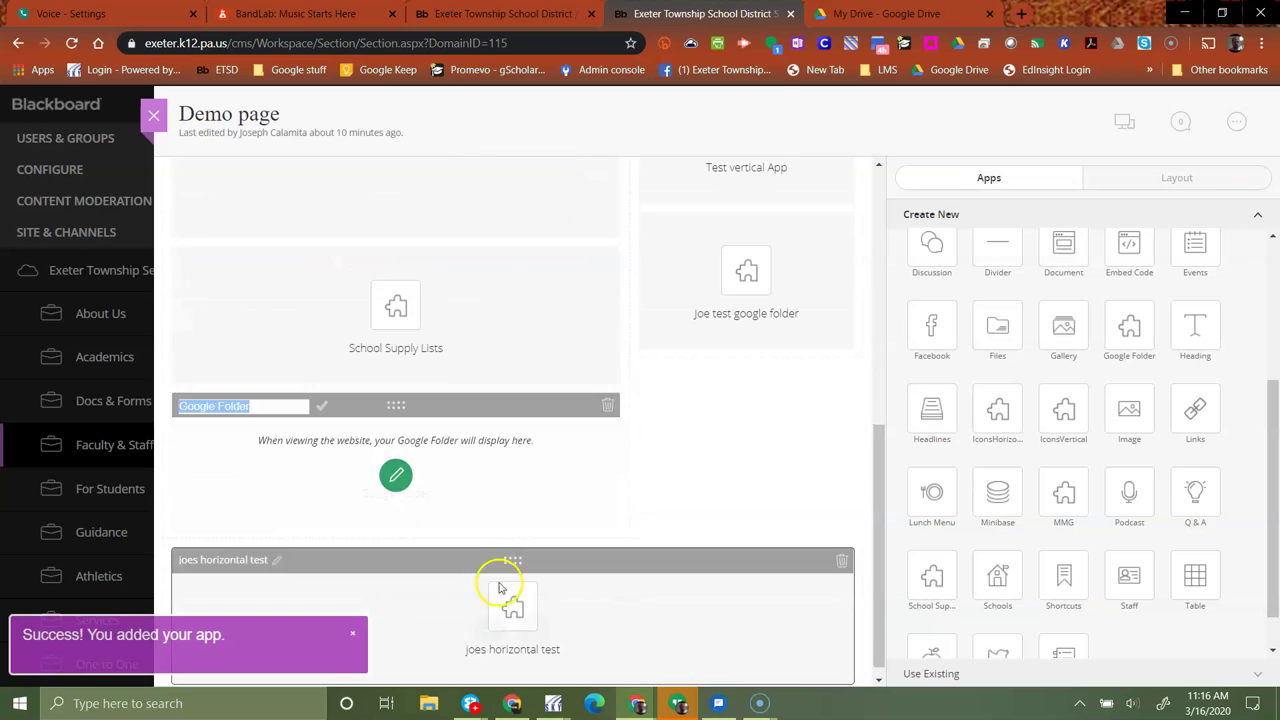
left_click(261, 405)
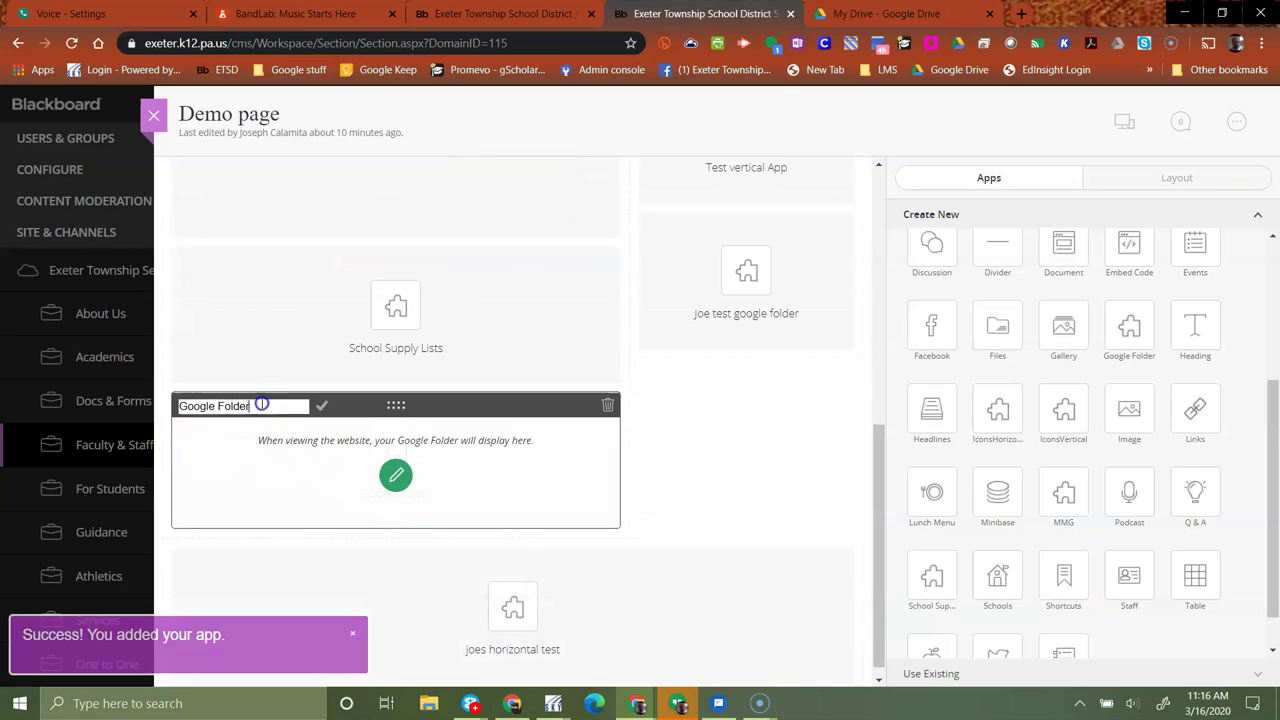
double_click(257, 405)
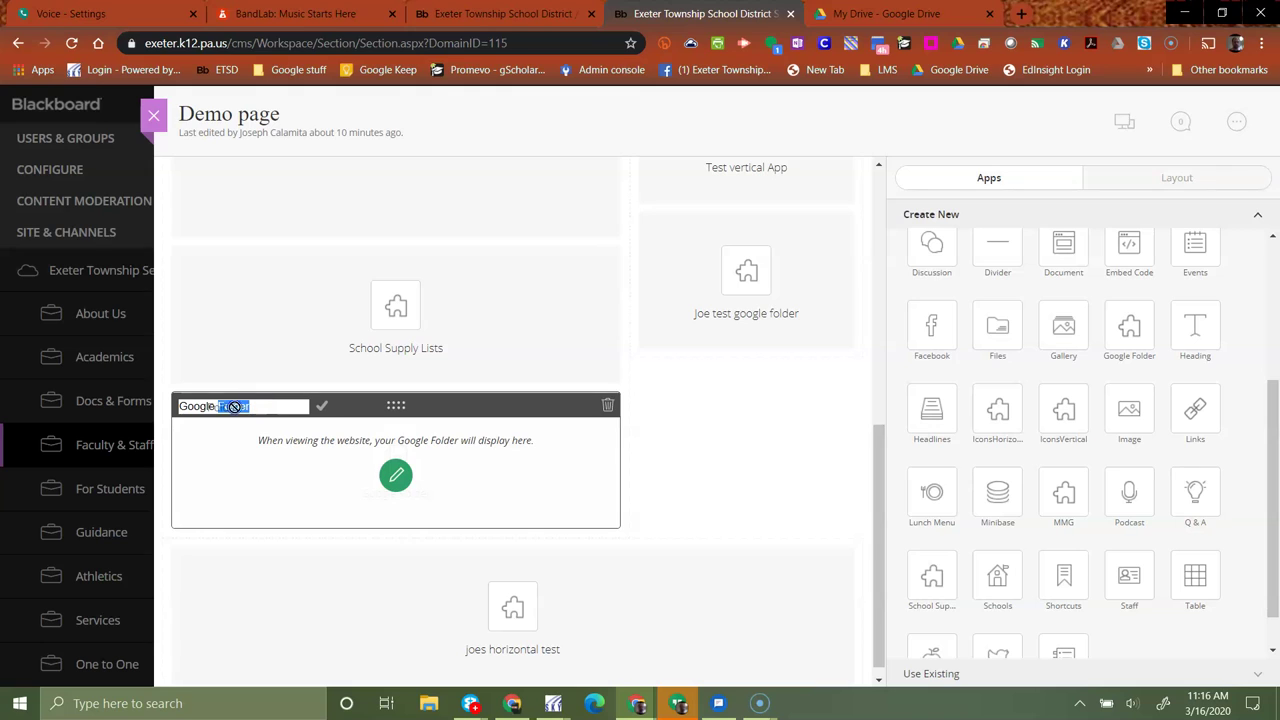
left_click_drag(203, 406, 250, 406)
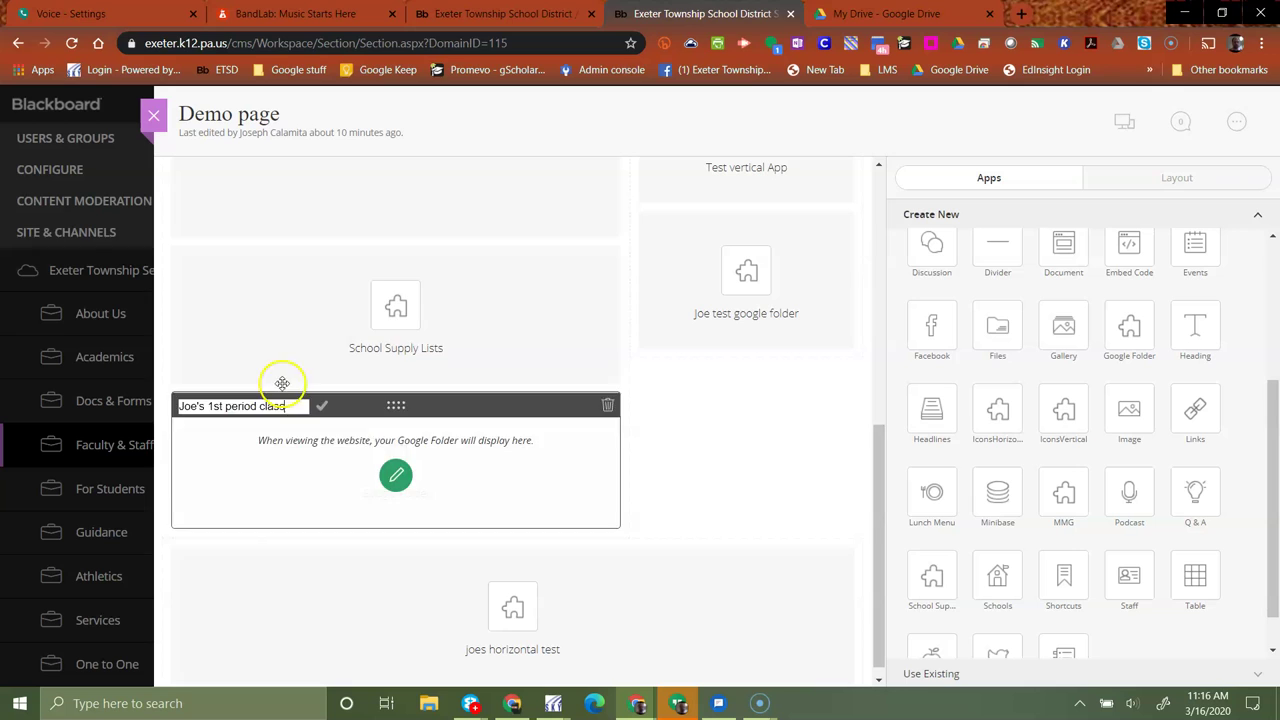
left_click_drag(282, 383, 300, 409)
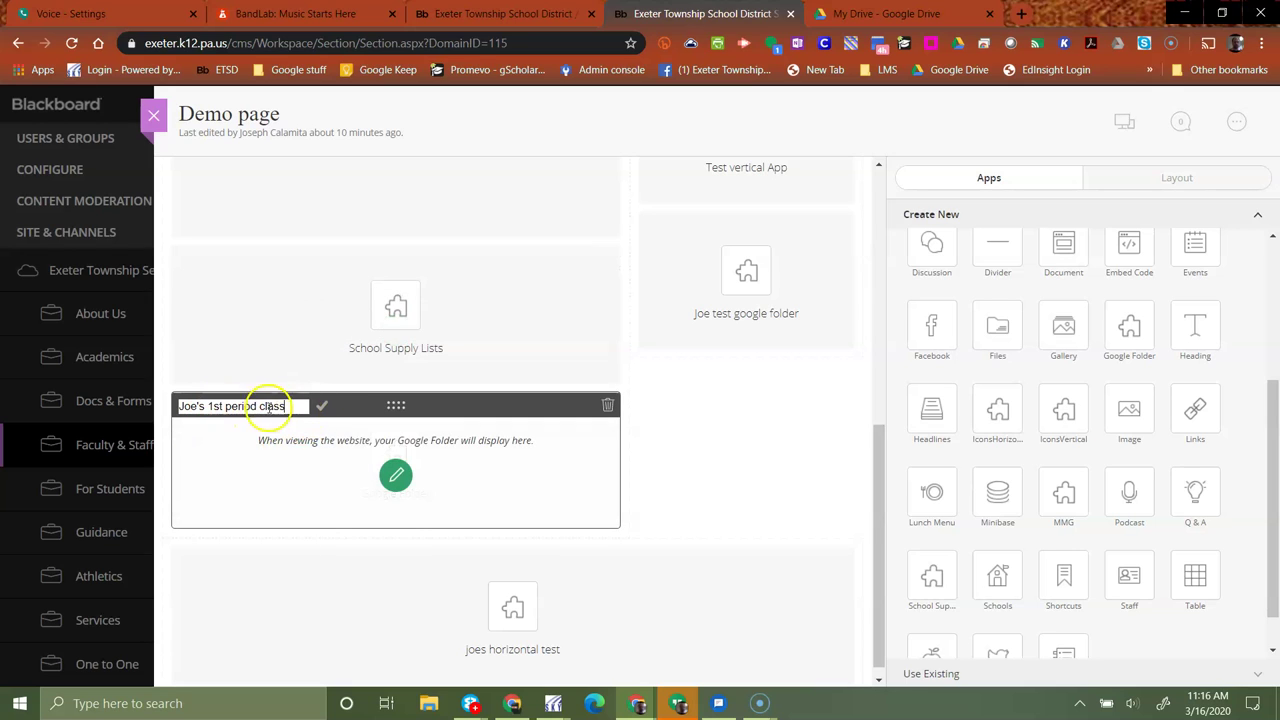
left_click(322, 408)
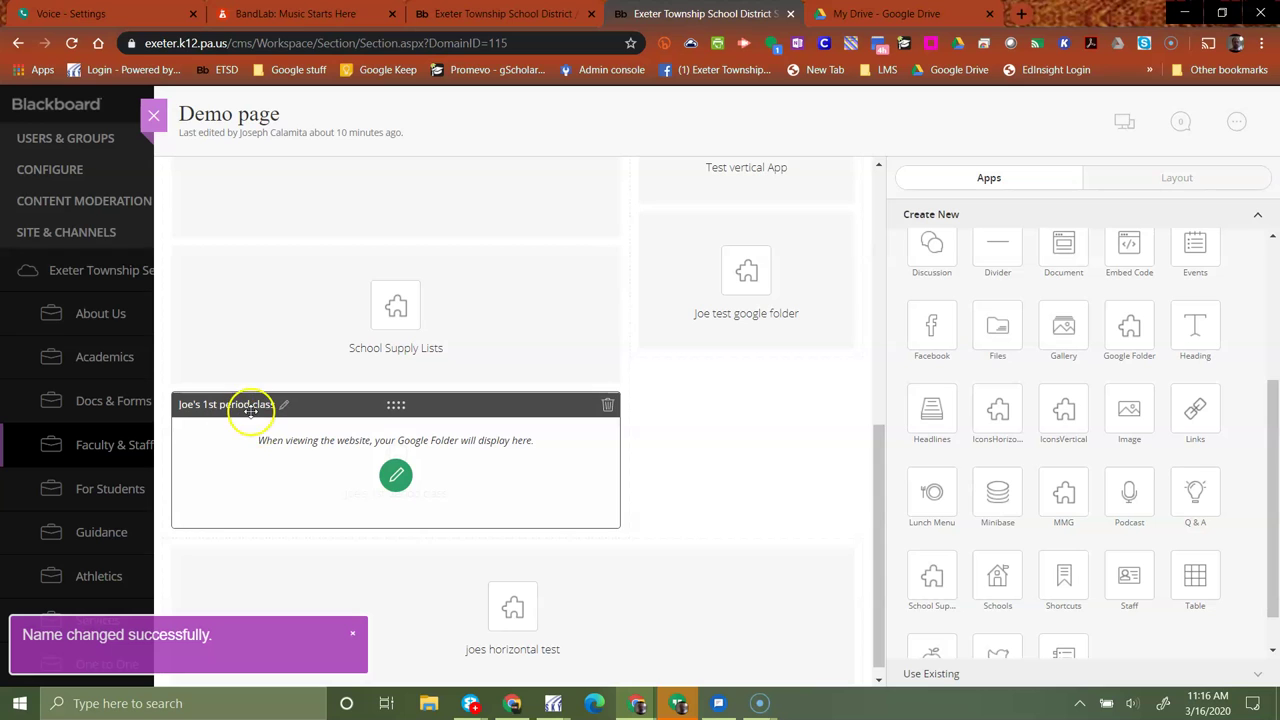
left_click_drag(250, 408, 414, 503)
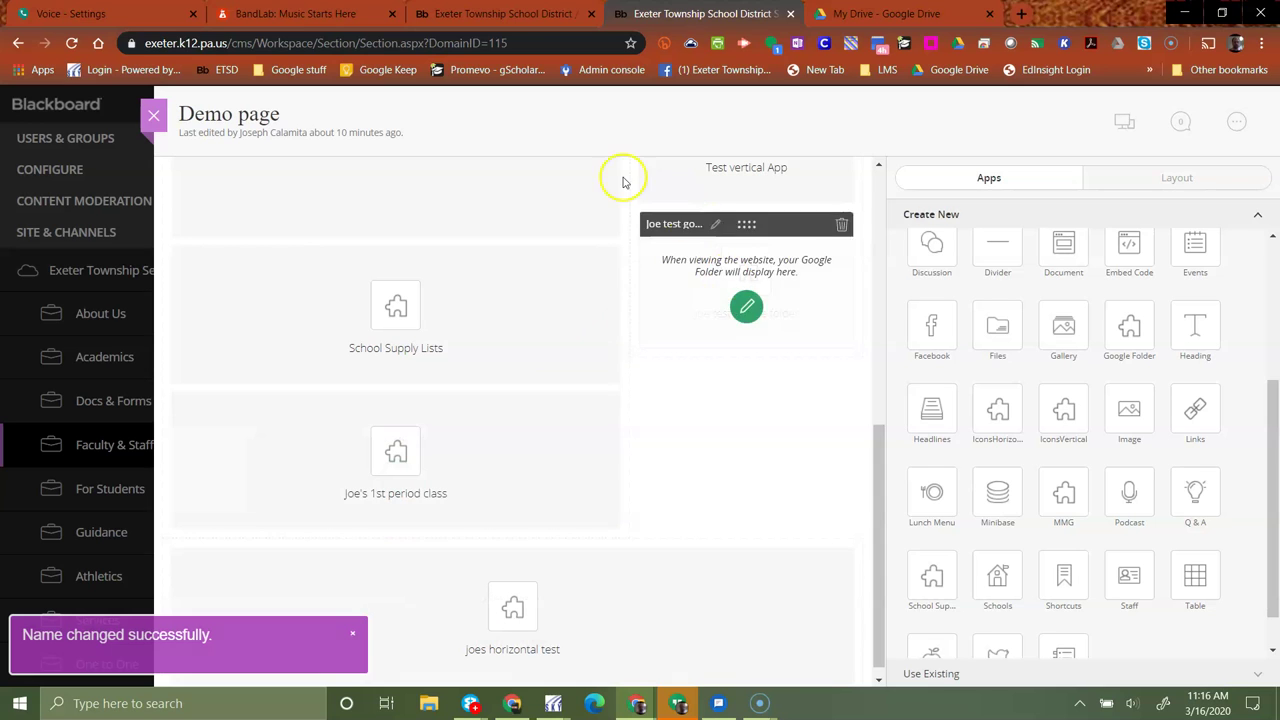
mouse_move(380, 500)
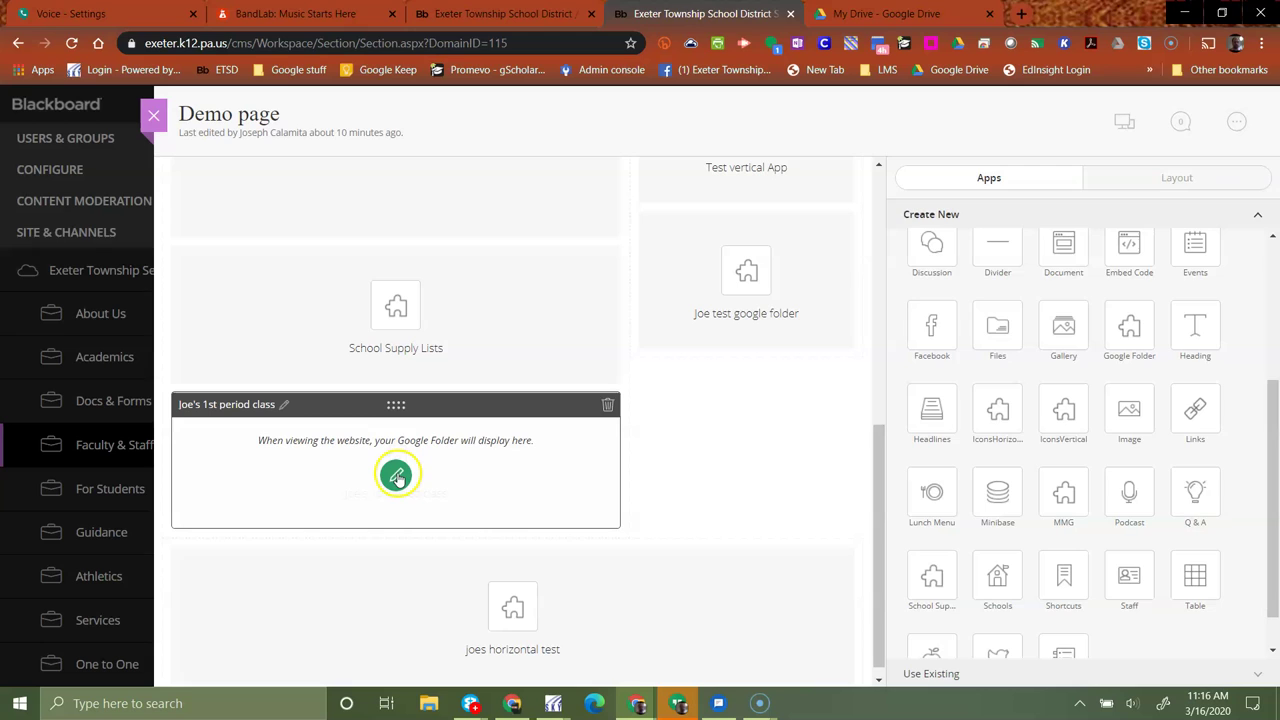
Open the app's settings and paste the Test Parent folder's shareable link.
left_click(396, 476)
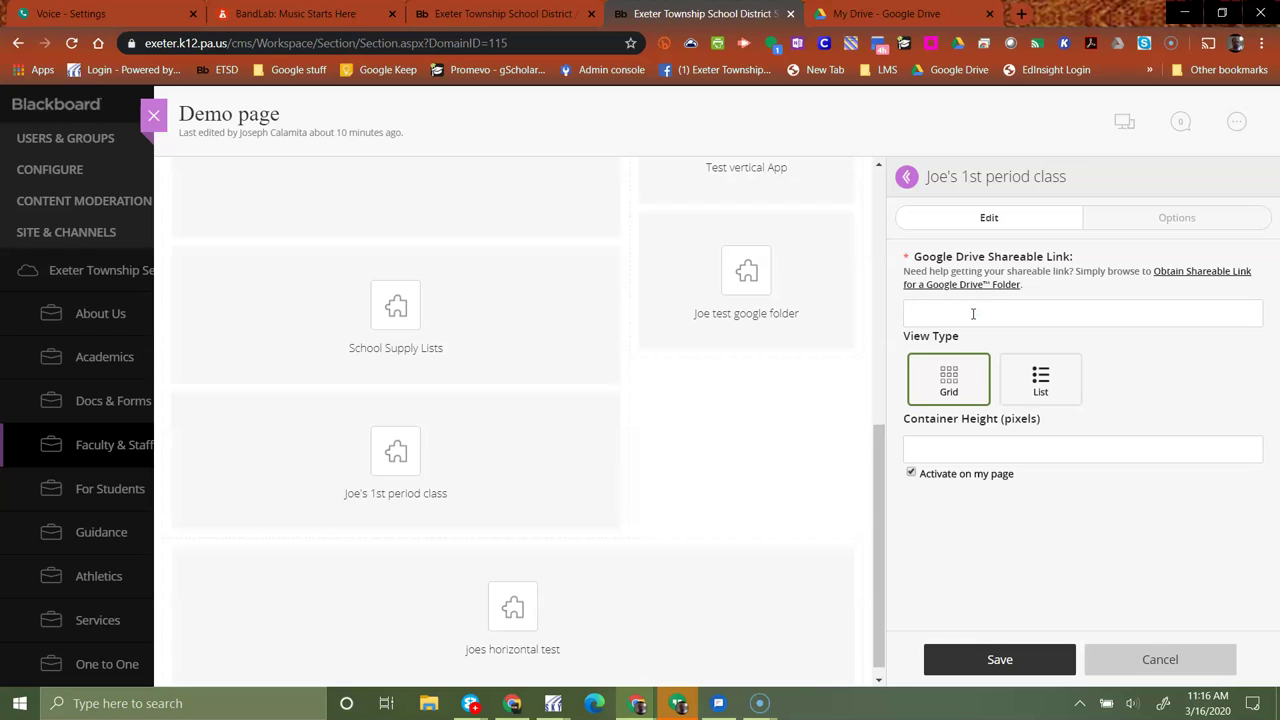
right_click(974, 314)
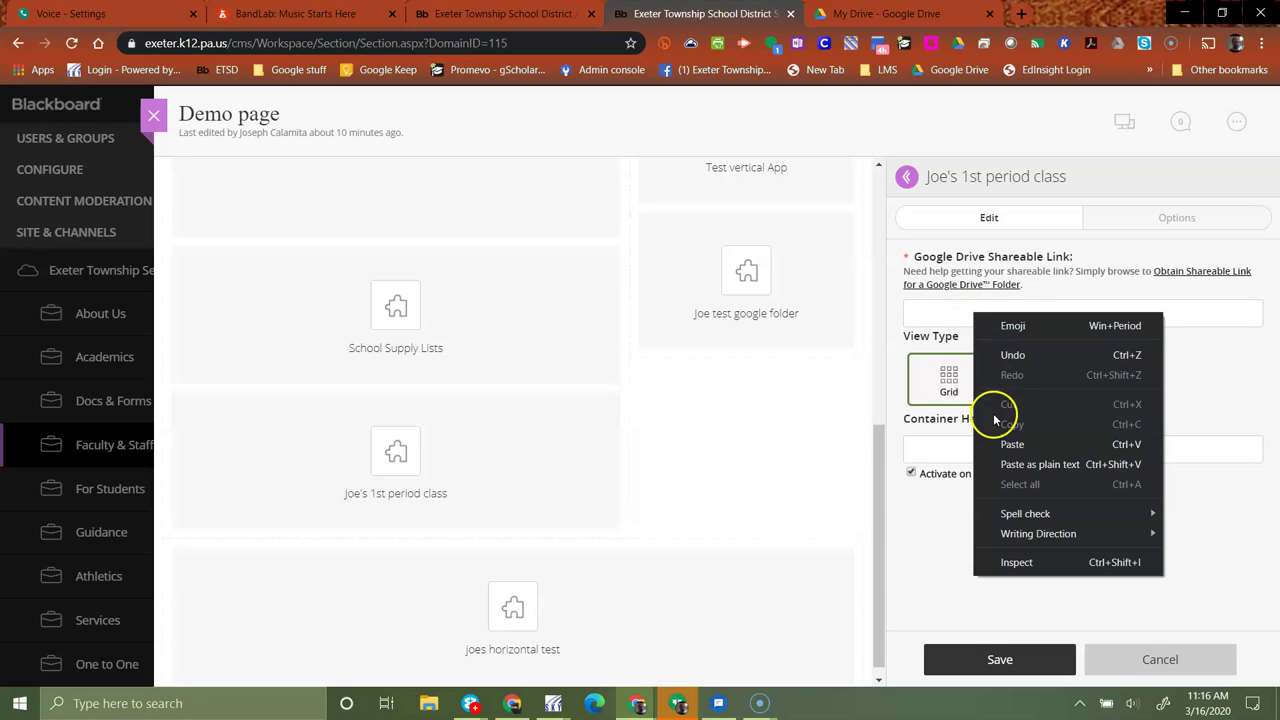
left_click(1014, 450)
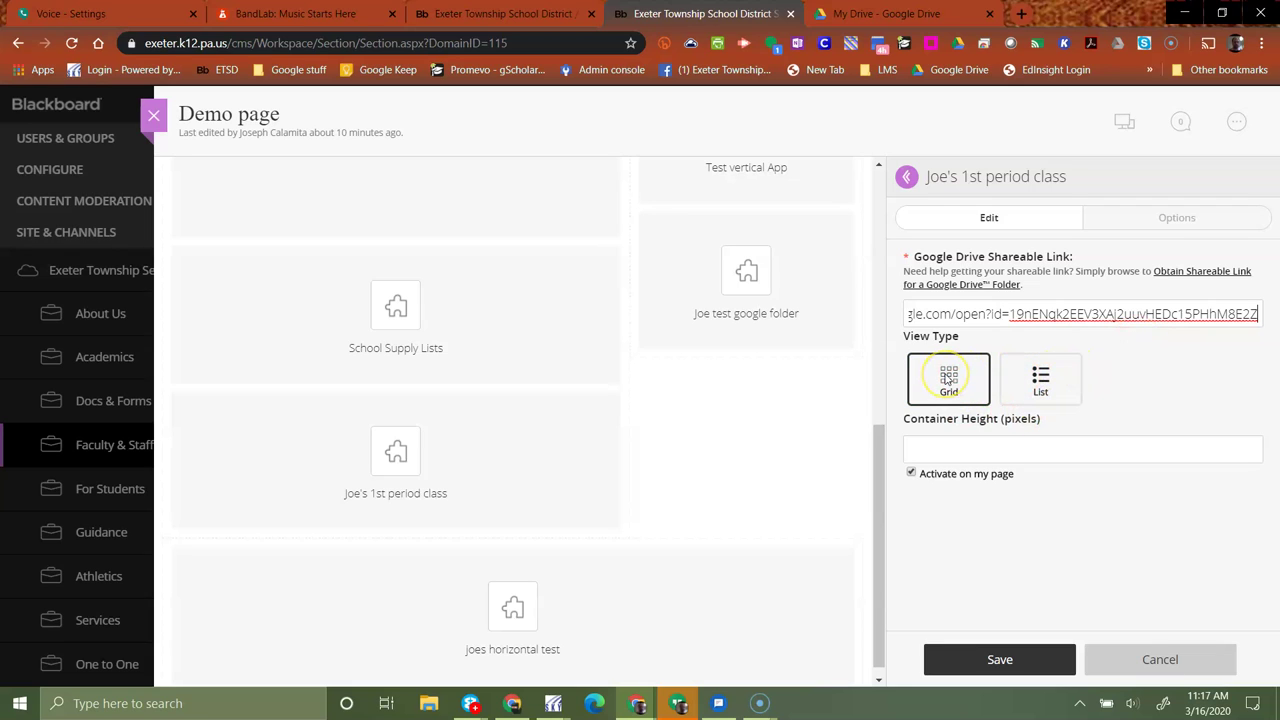
Set the view type to List and container height to 400 pixels, then save.
left_click(1045, 384)
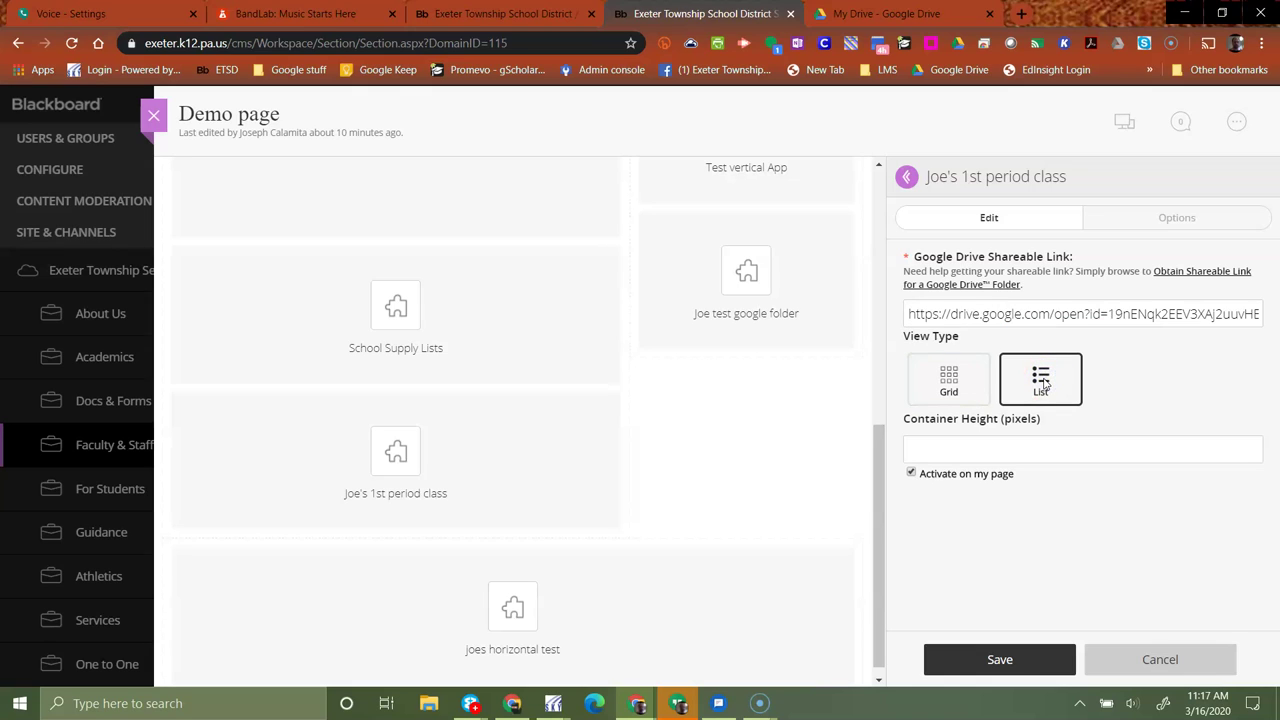
left_click(1004, 395)
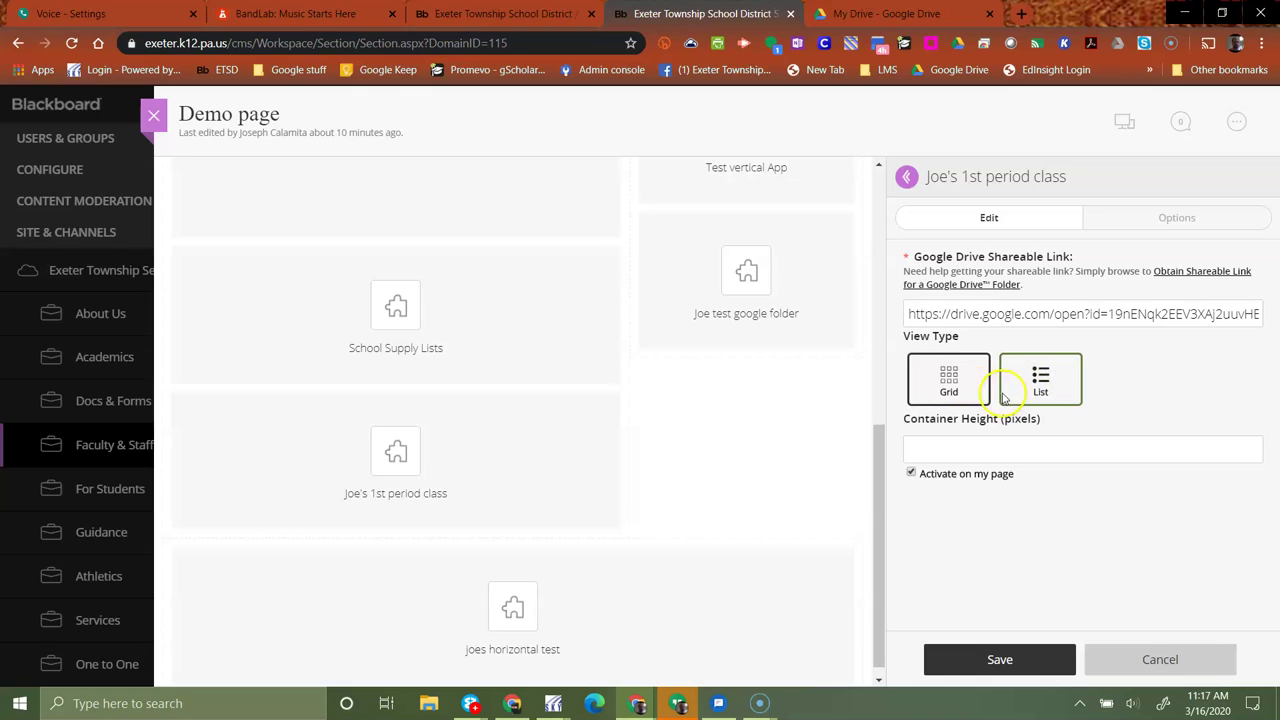
left_click(1010, 390)
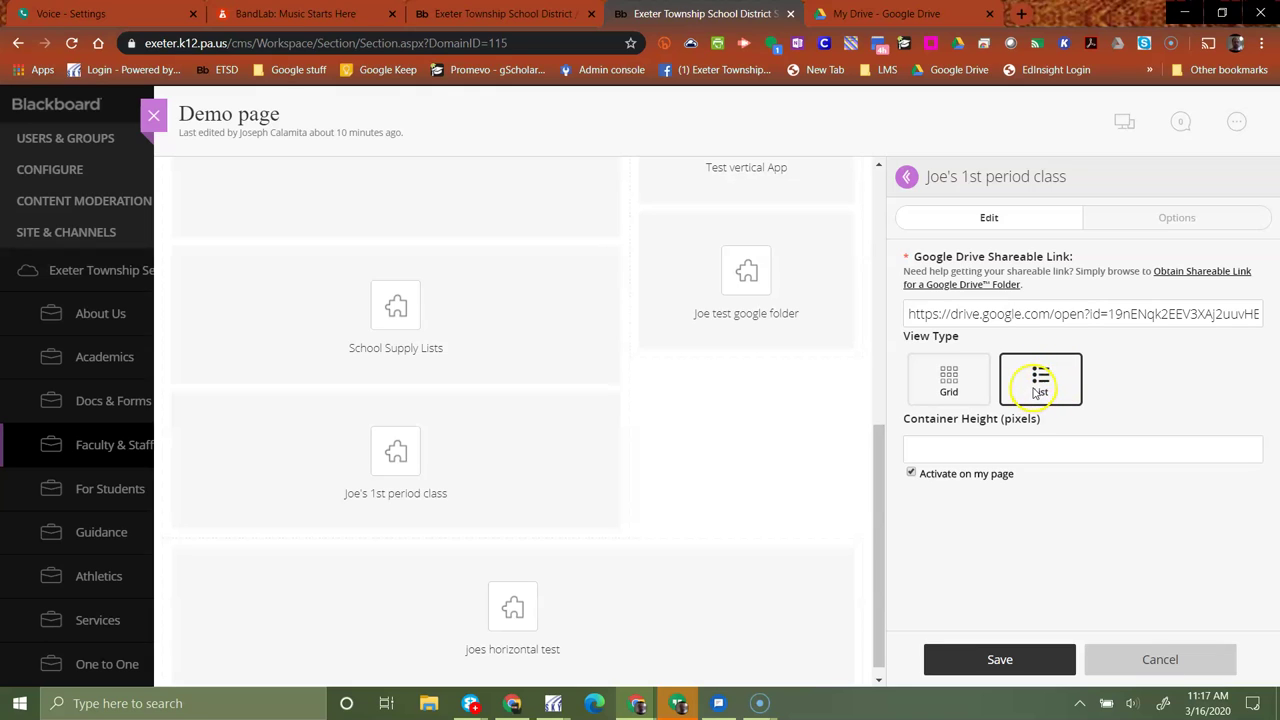
left_click(1036, 392)
left_click(952, 451)
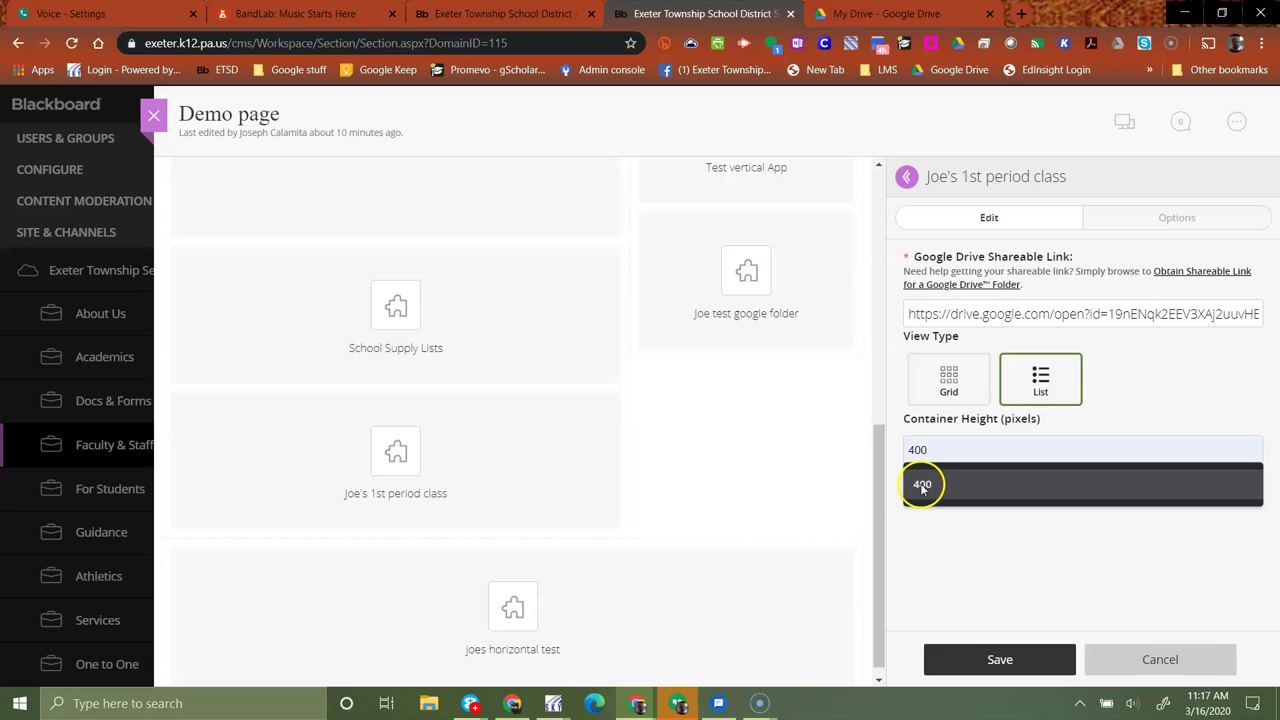
left_click(930, 484)
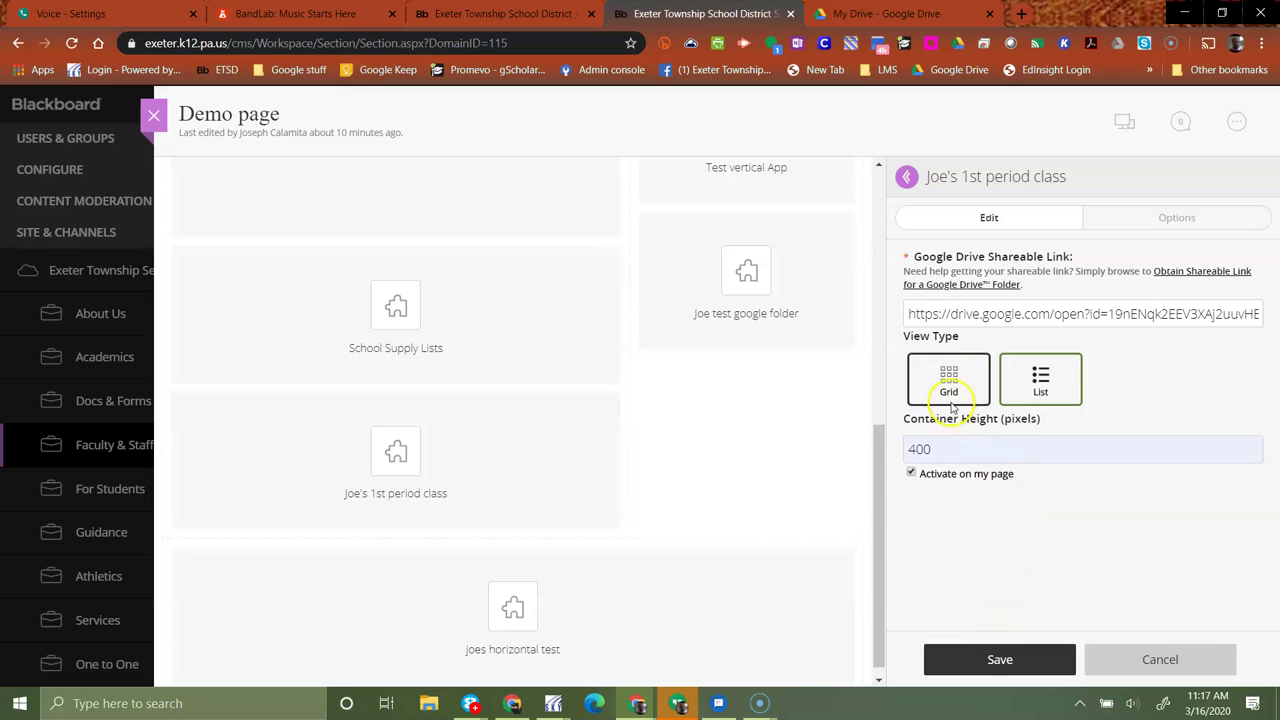
left_click(1005, 662)
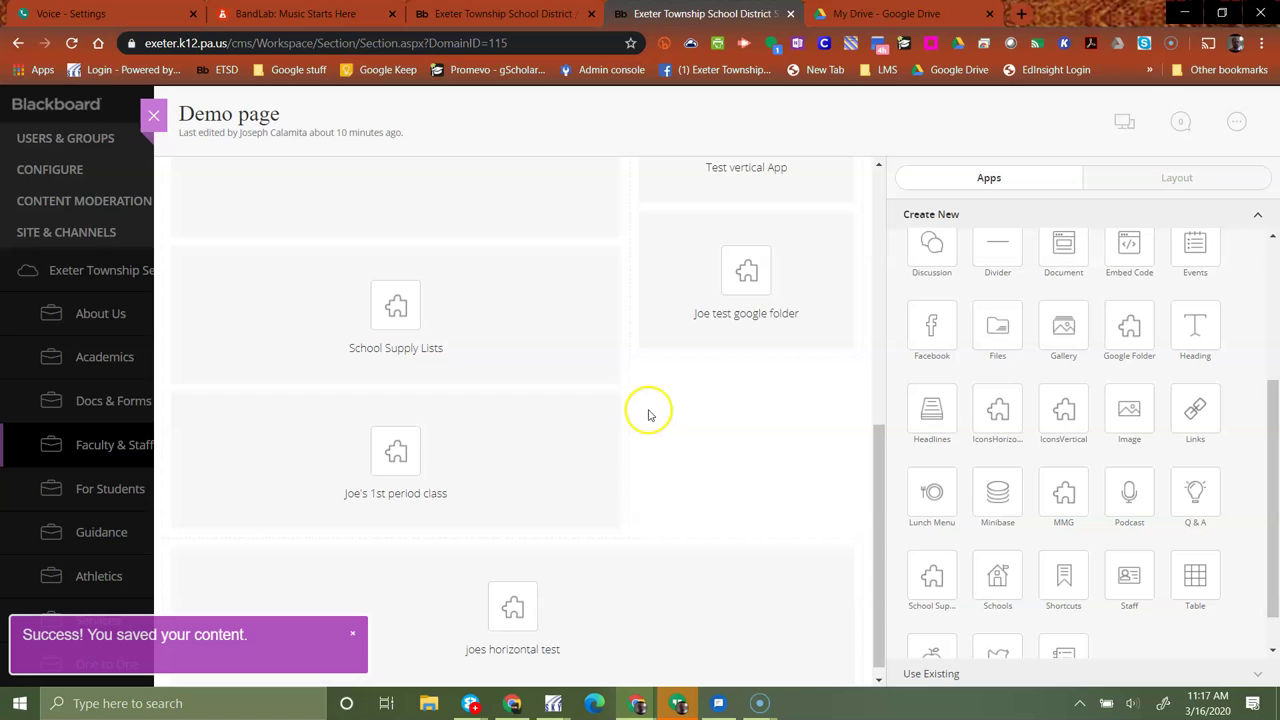
mouse_move(714, 329)
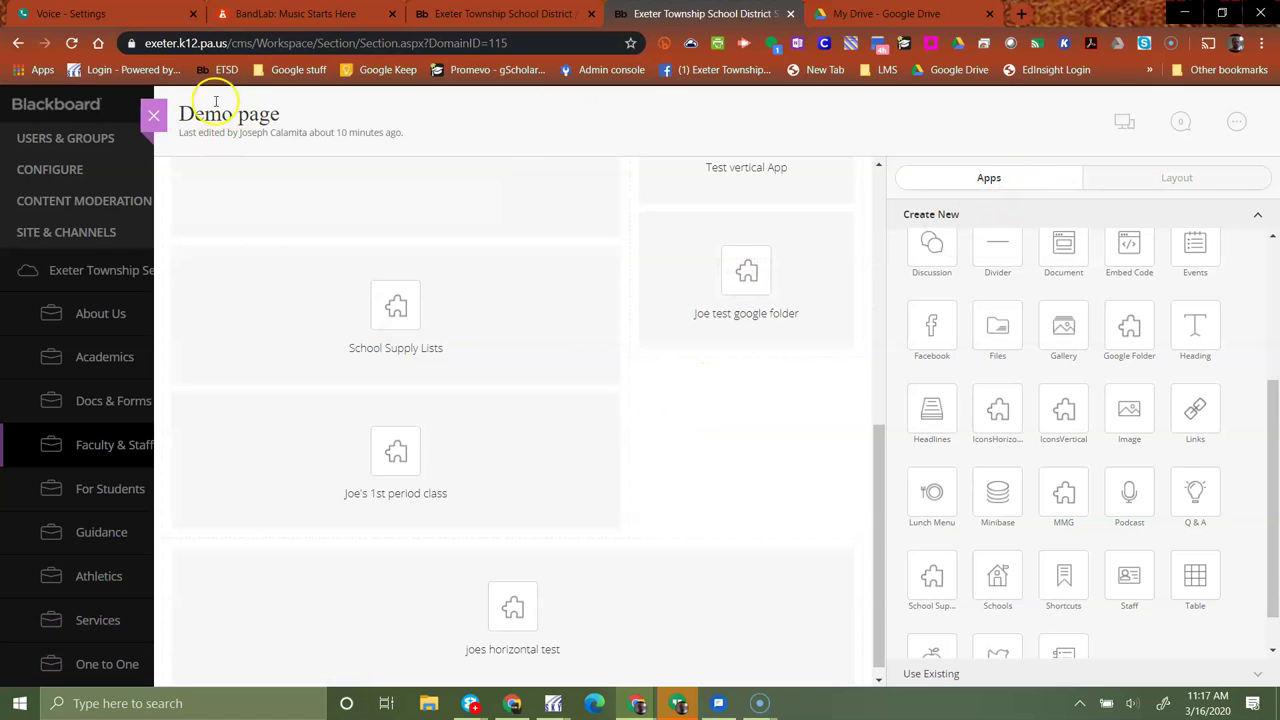
mouse_move(563, 263)
left_click(1125, 124)
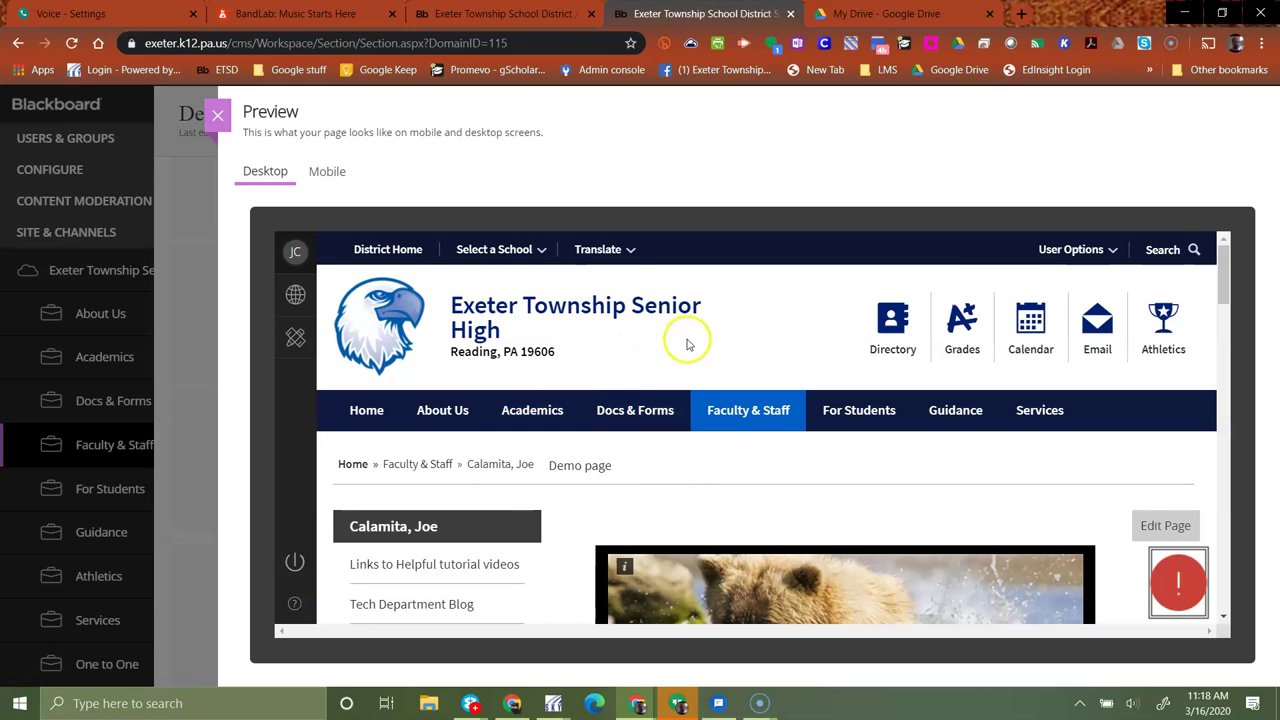
scroll(665, 400, "down", 3)
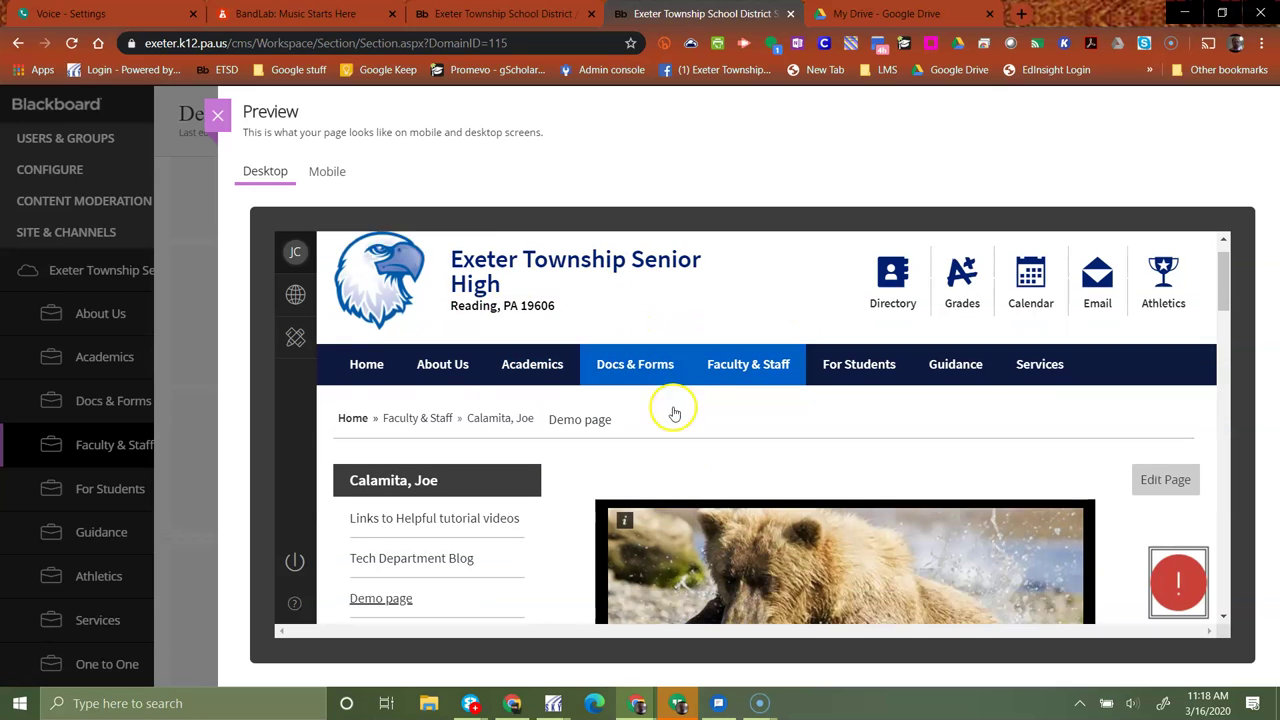
scroll(674, 407, "up", 3)
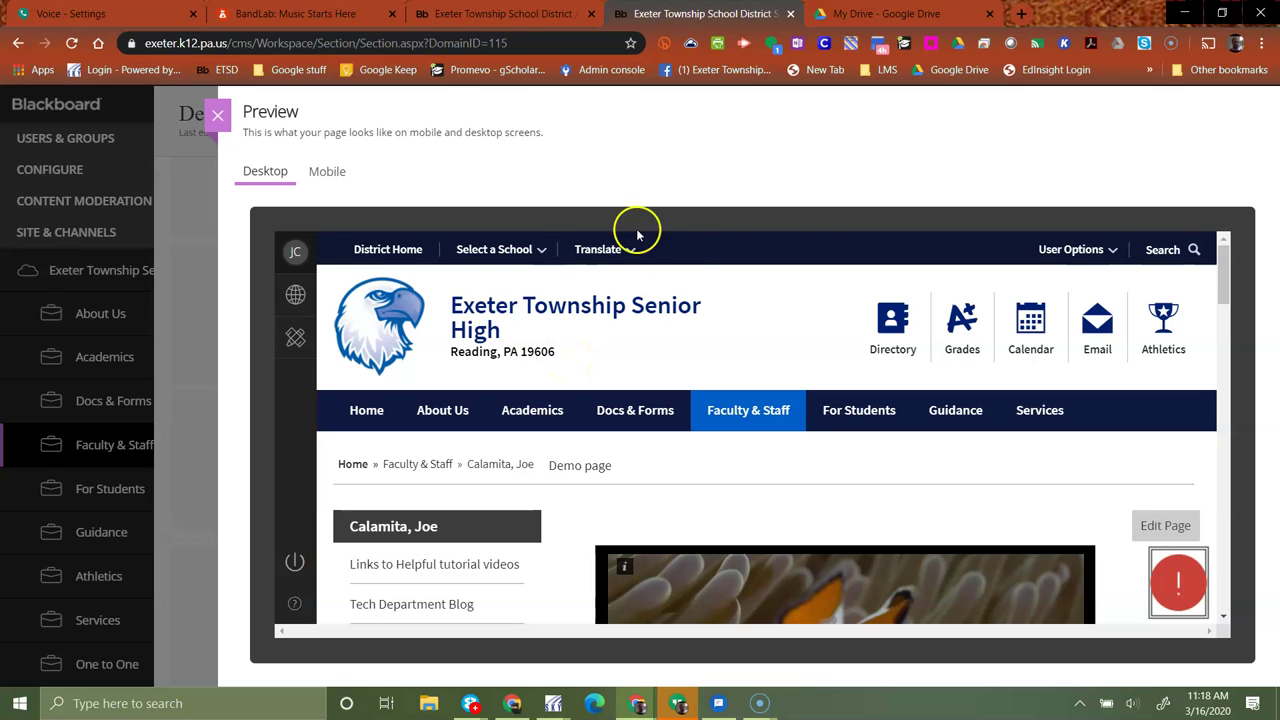
scroll(800, 430, "down", 5)
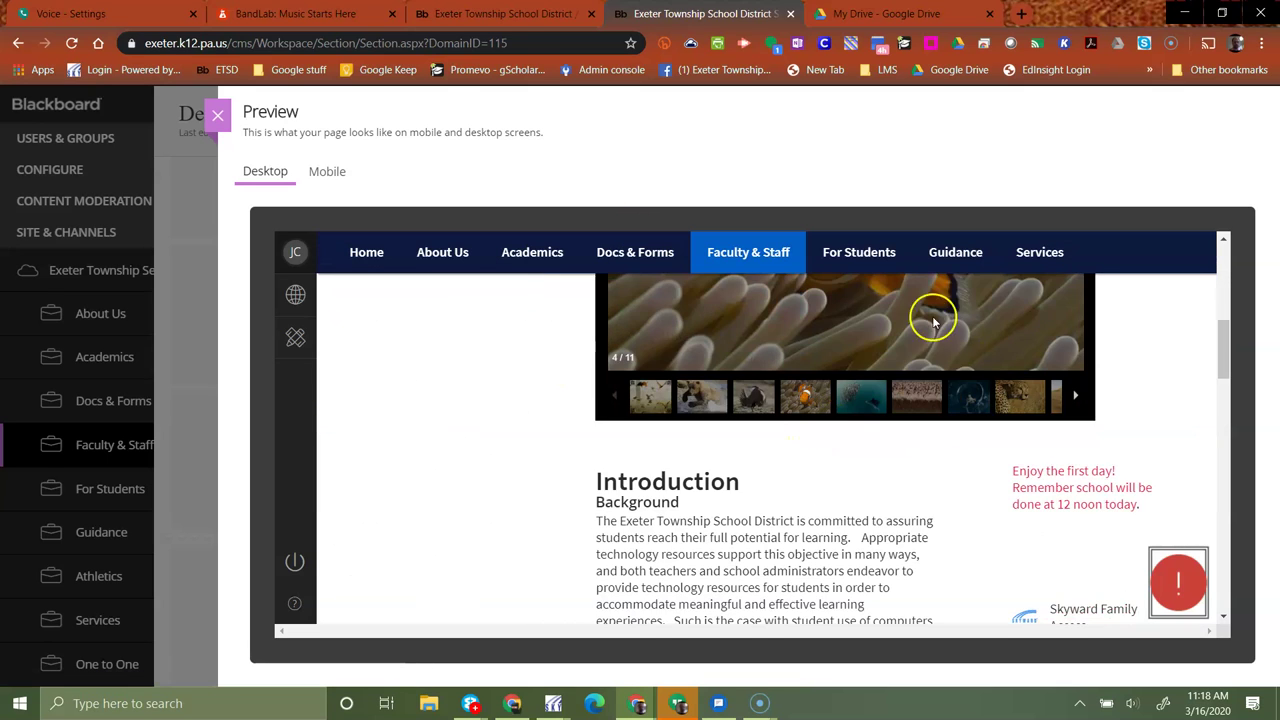
scroll(933, 322, "down", 4)
scroll(1025, 400, "up", 1)
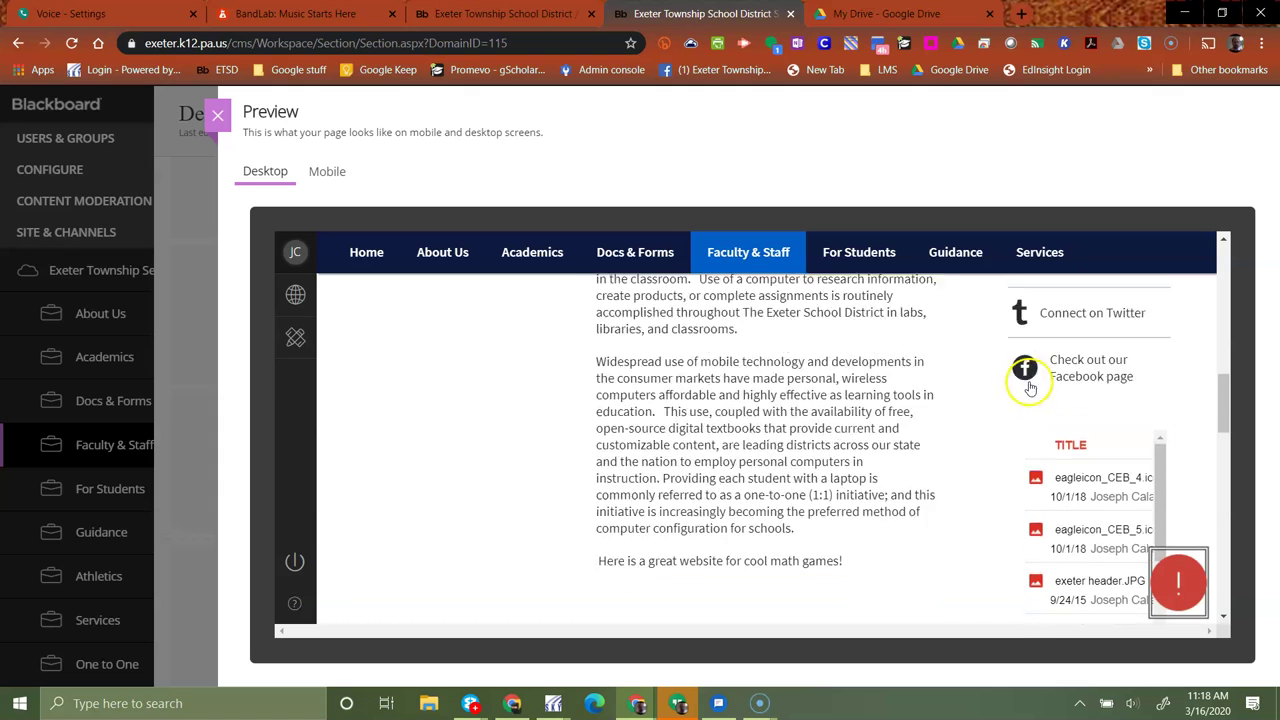
scroll(1030, 388, "down", 5)
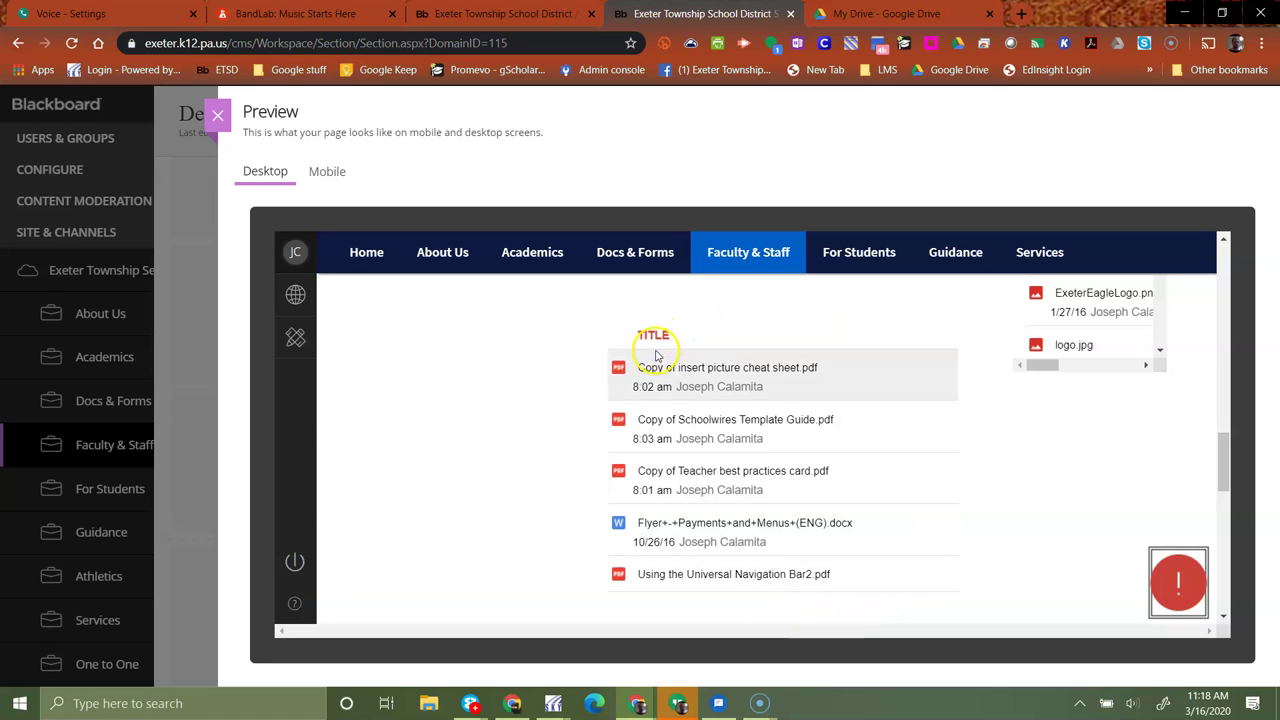
scroll(731, 449, "down", 3)
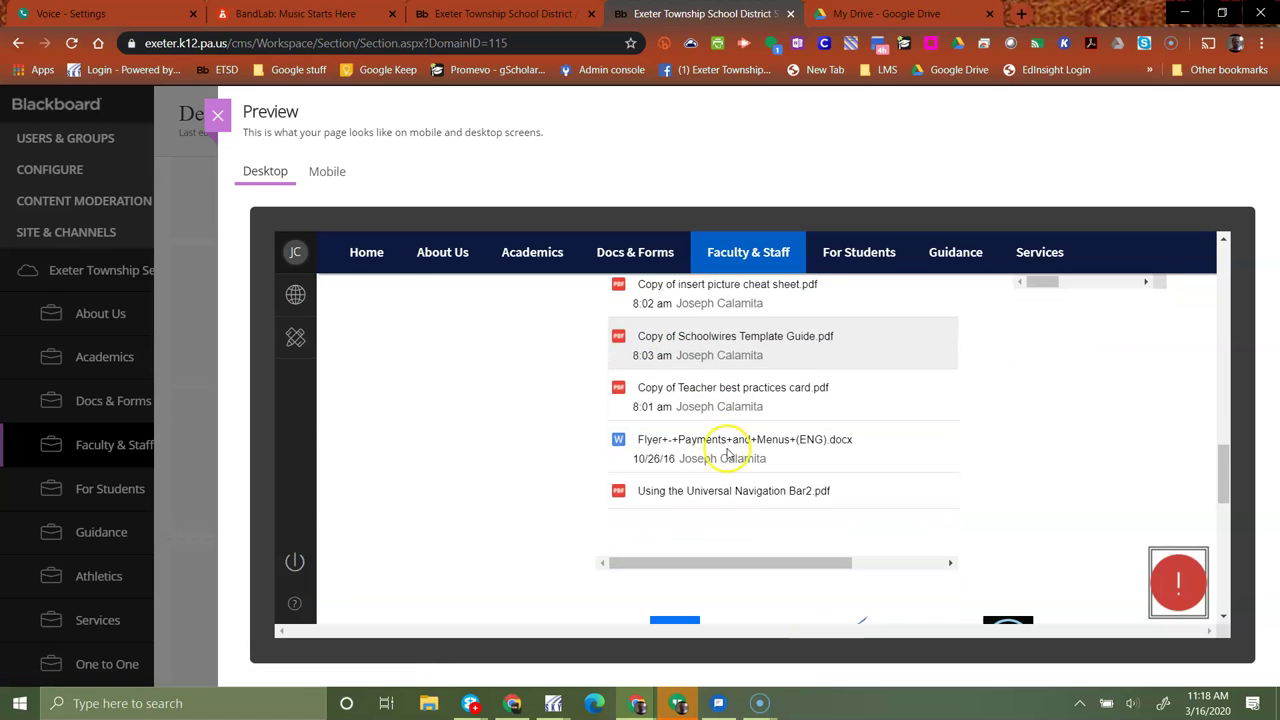
left_click_drag(749, 484, 726, 463)
scroll(726, 300, "up", 4)
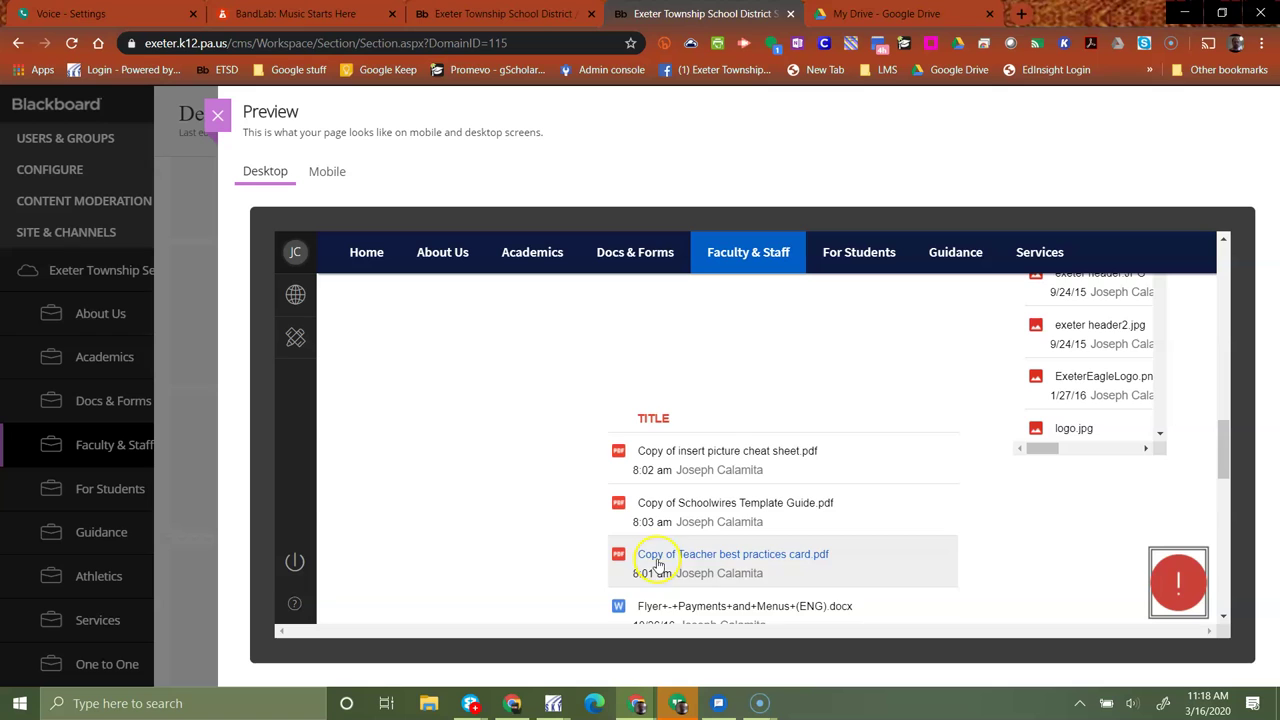
scroll(751, 520, "down", 3)
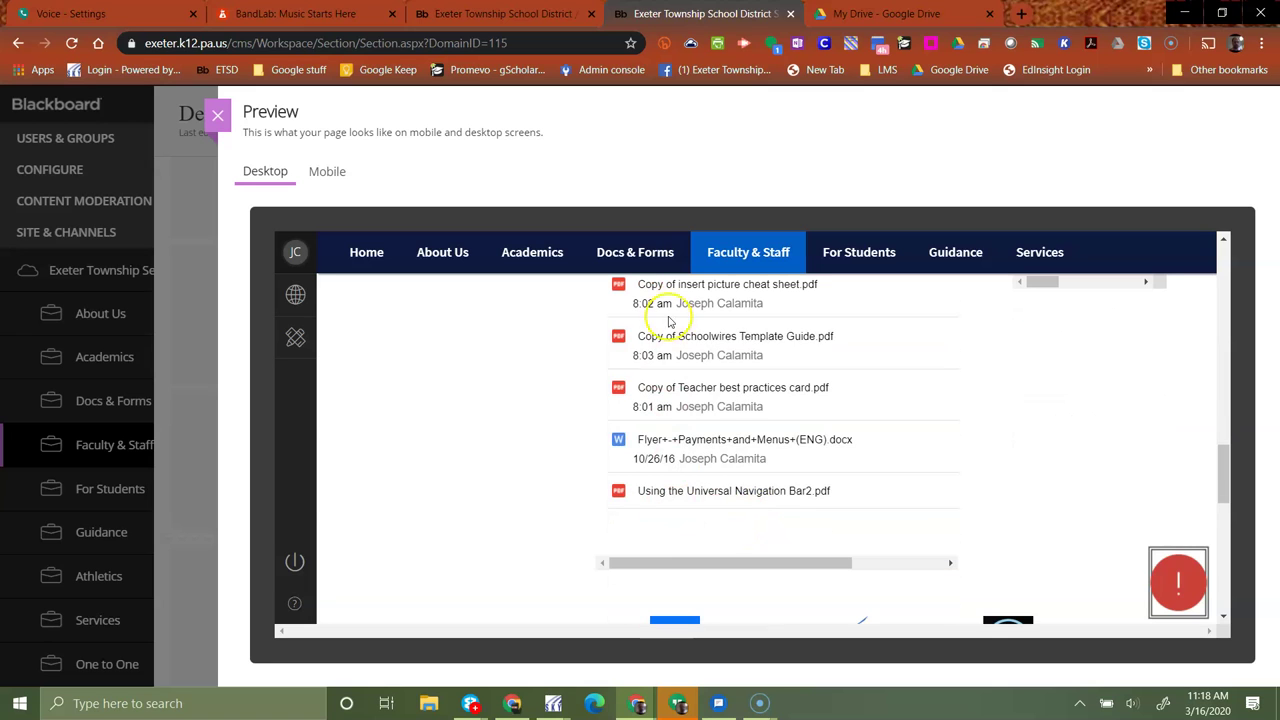
scroll(891, 491, "up", 2)
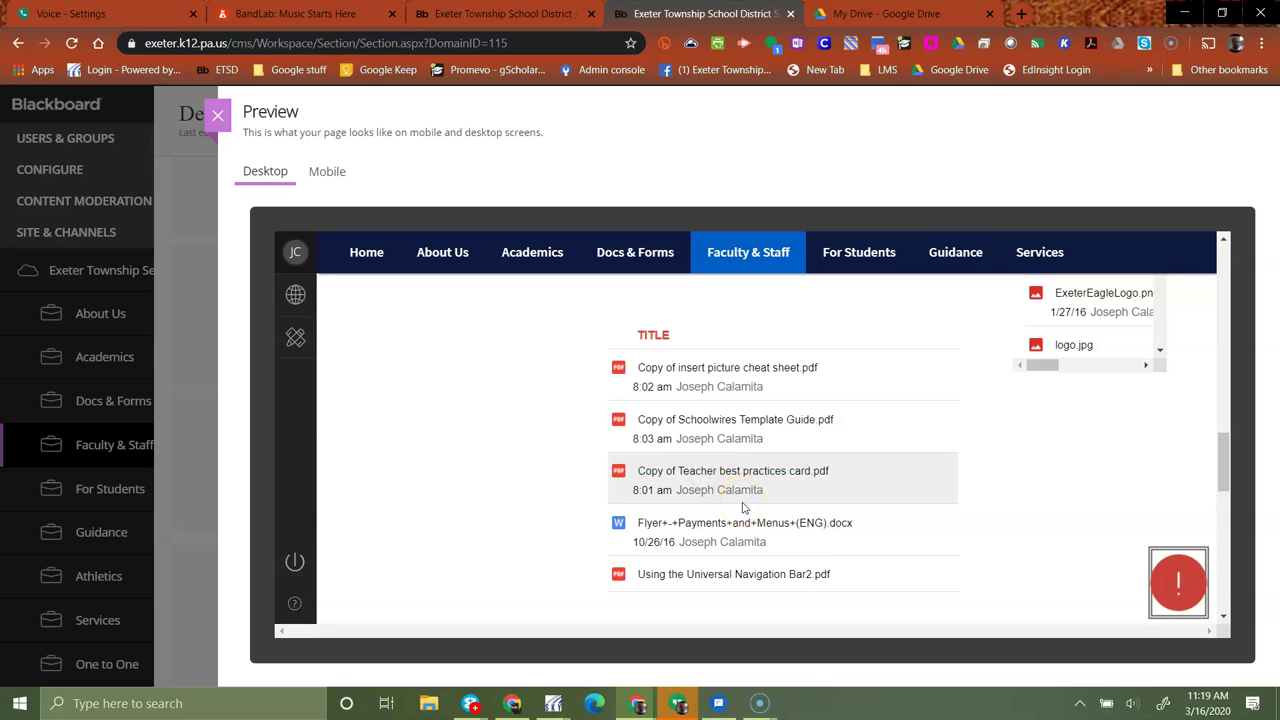
scroll(728, 503, "up", 1)
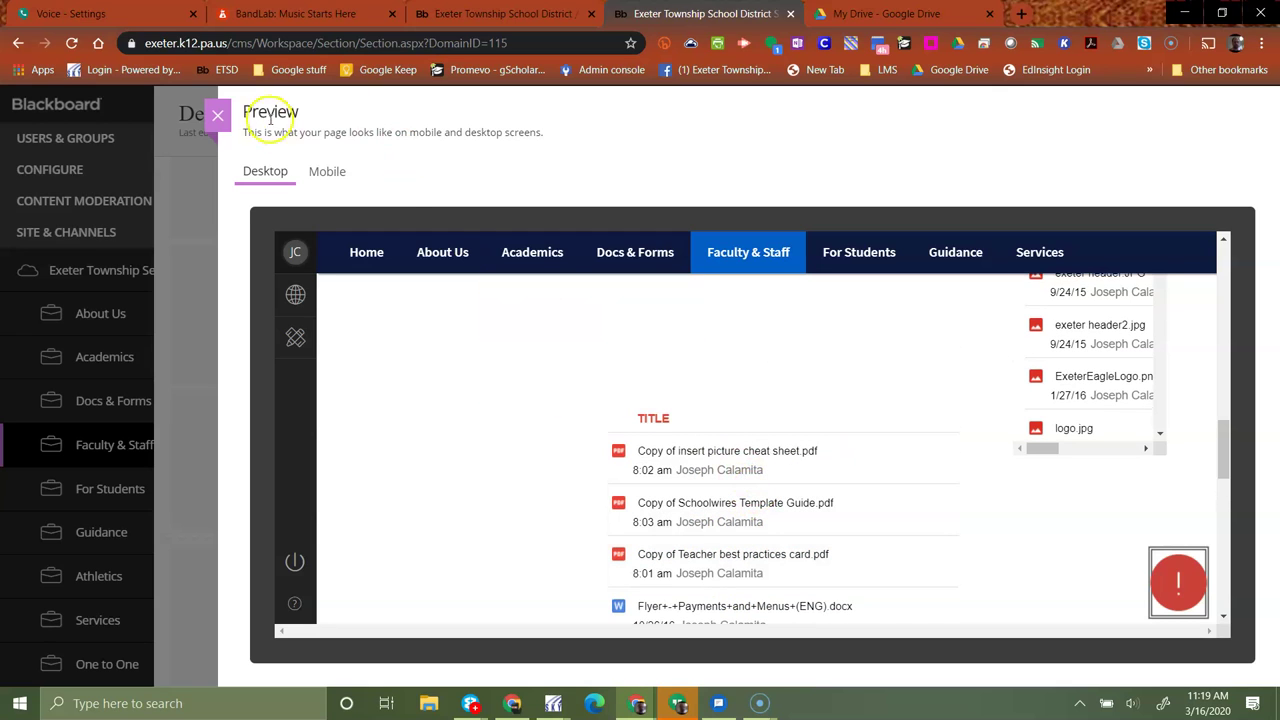
left_click(216, 118)
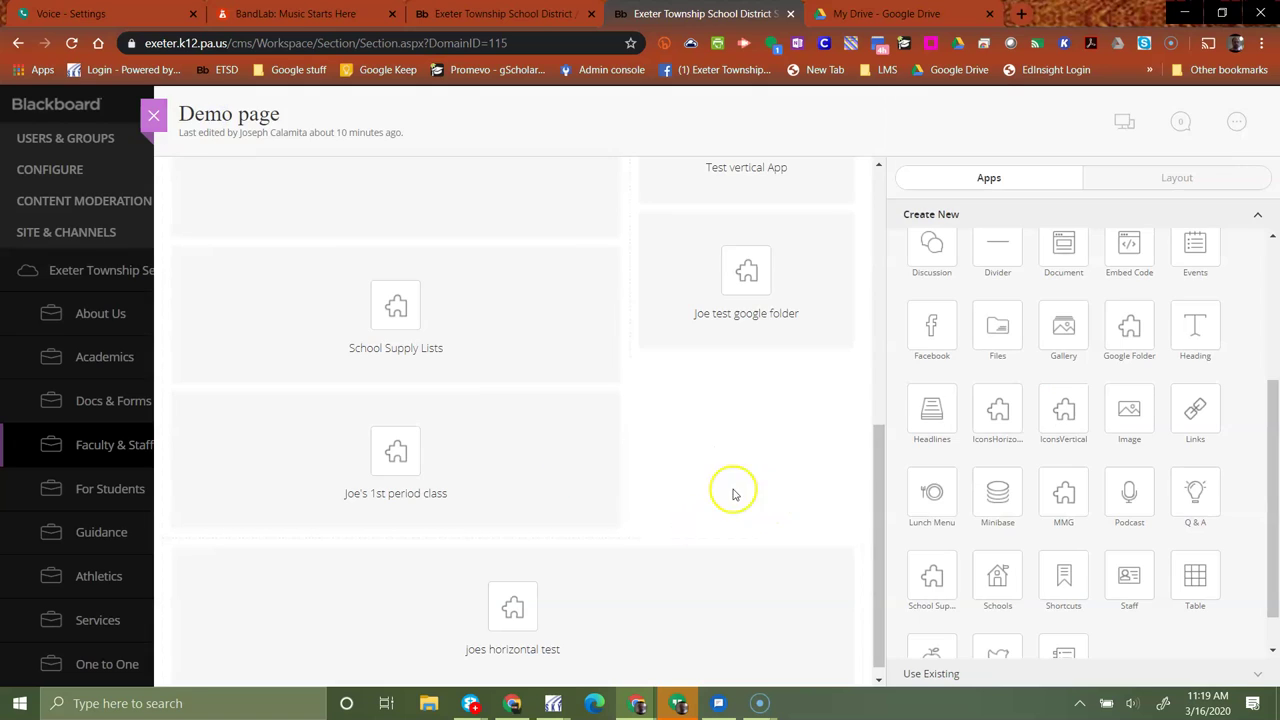
Drop a Content app above Joe's 1st period class and name it 'intro parent'.
scroll(1000, 590, "up", 3)
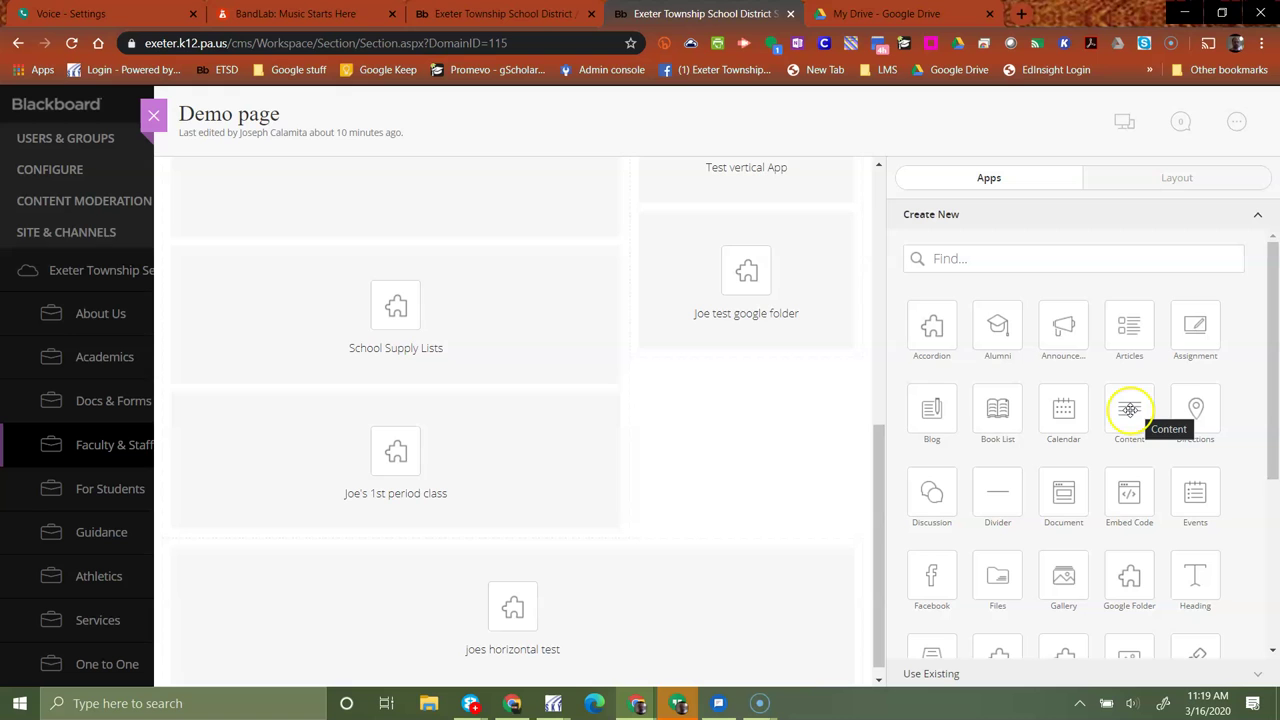
scroll(637, 455, "down", 1)
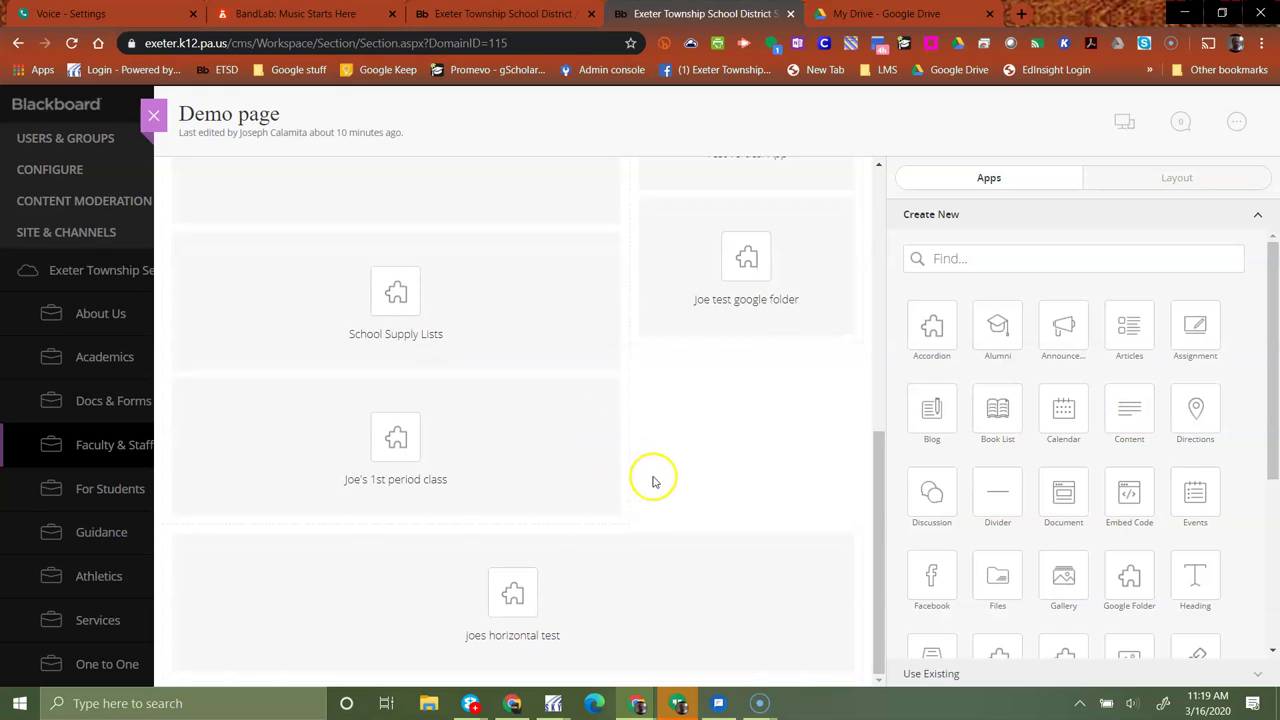
left_click(593, 471)
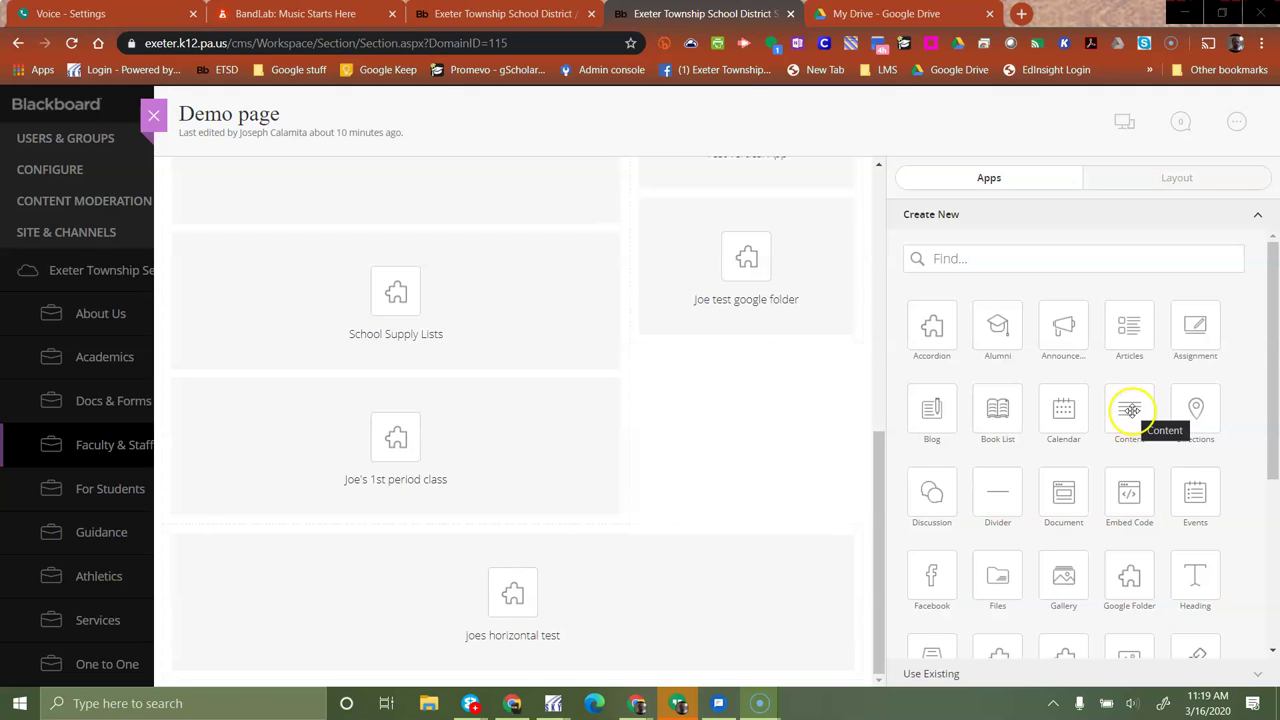
left_click_drag(1130, 410, 410, 282)
scroll(514, 457, "down", 3)
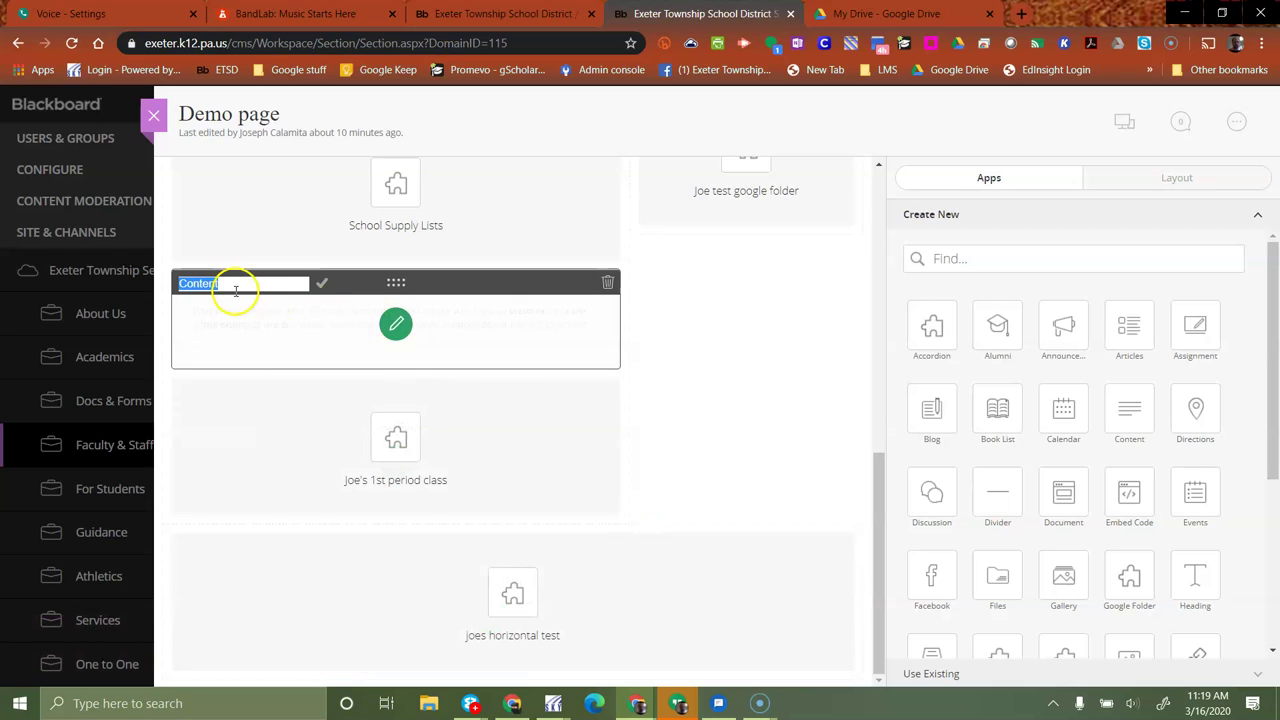
type("intro par")
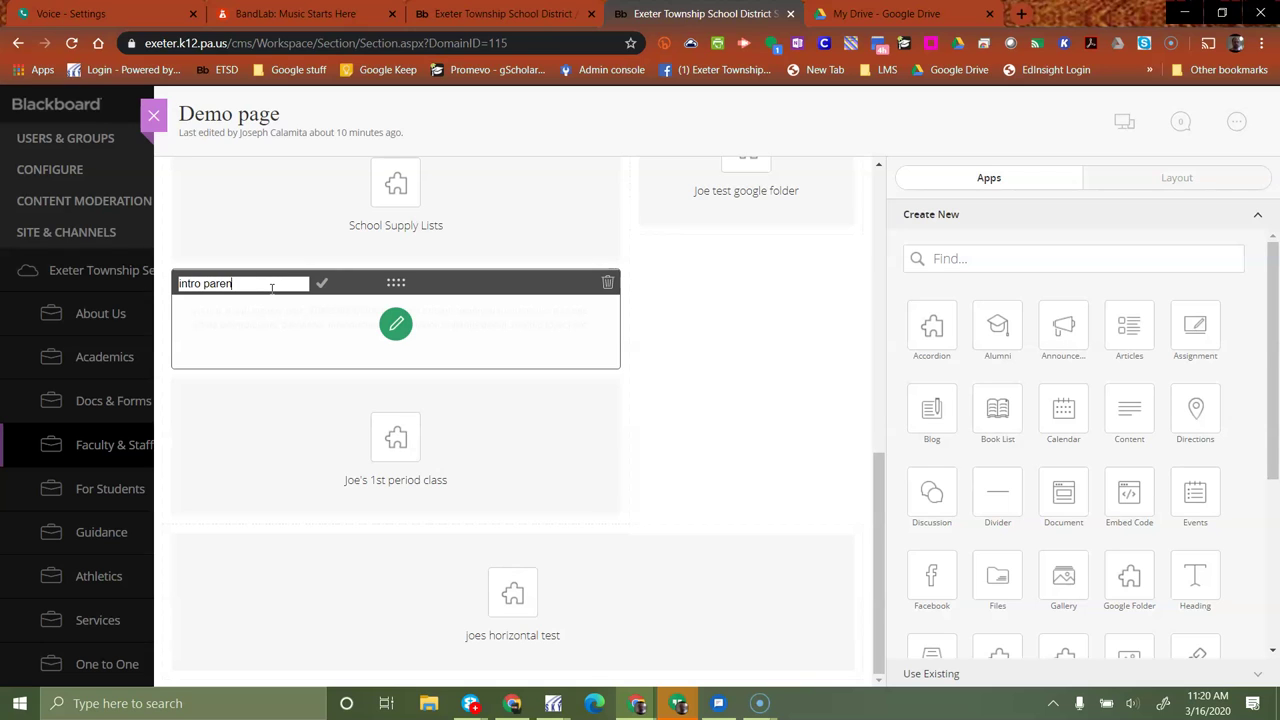
type("ent")
left_click(395, 323)
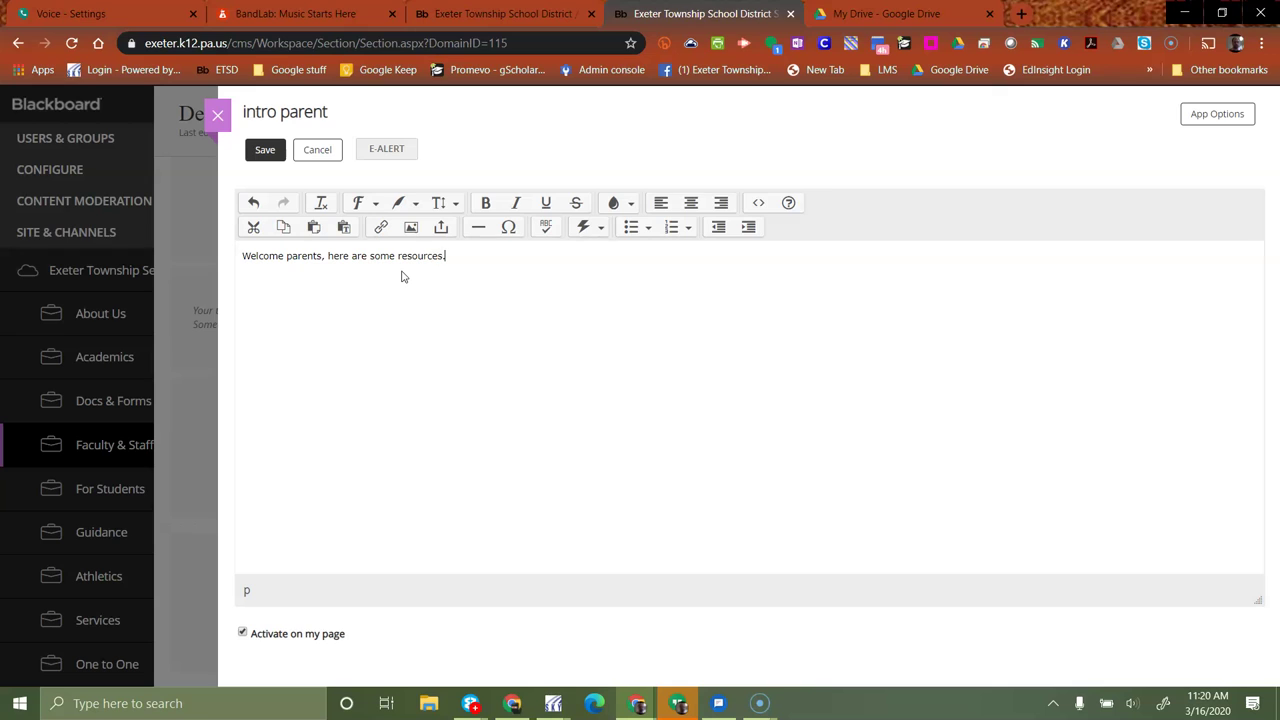
Save the intro parent app's welcome text and close the editor to return to the layout.
left_click(268, 152)
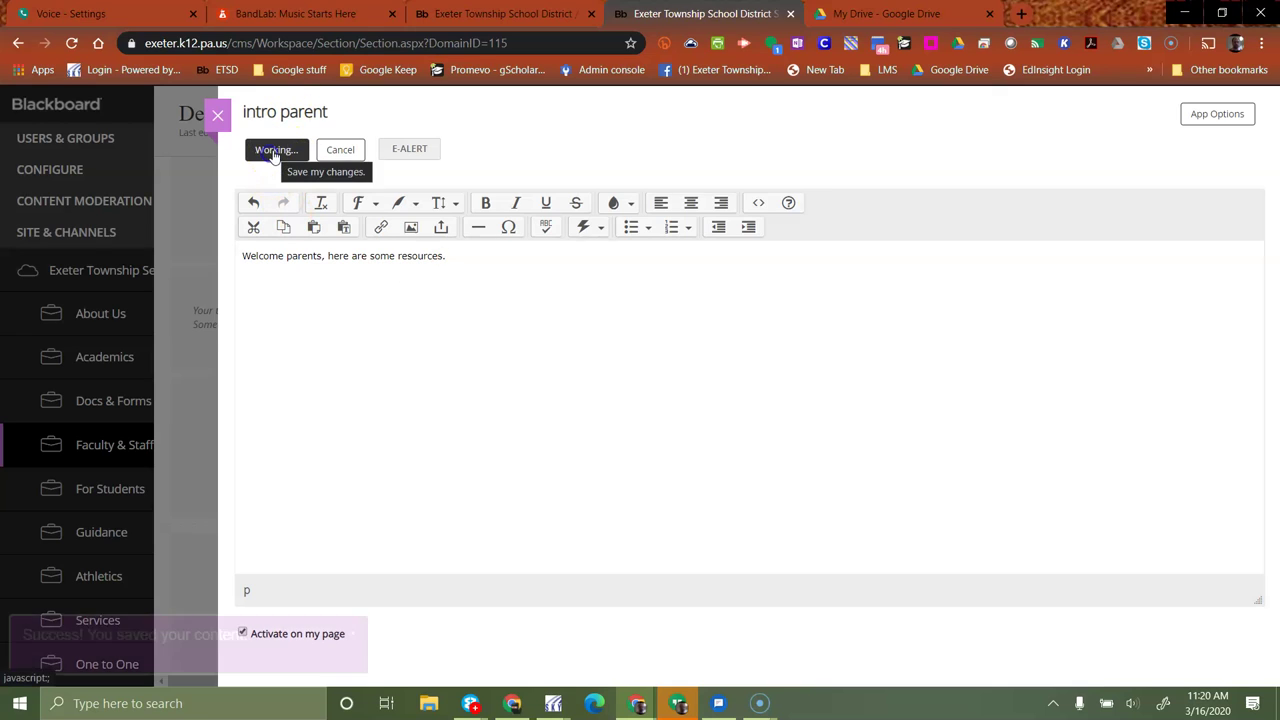
left_click(216, 115)
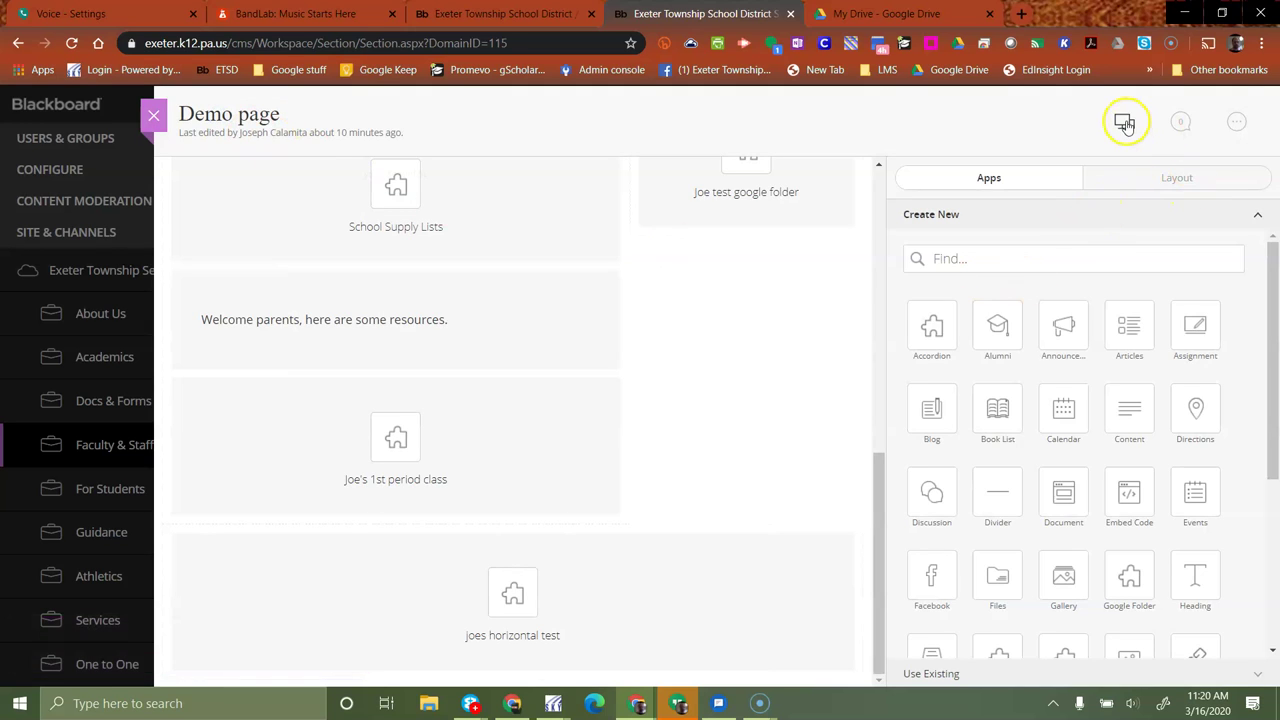
left_click(1124, 122)
scroll(690, 458, "down", 10)
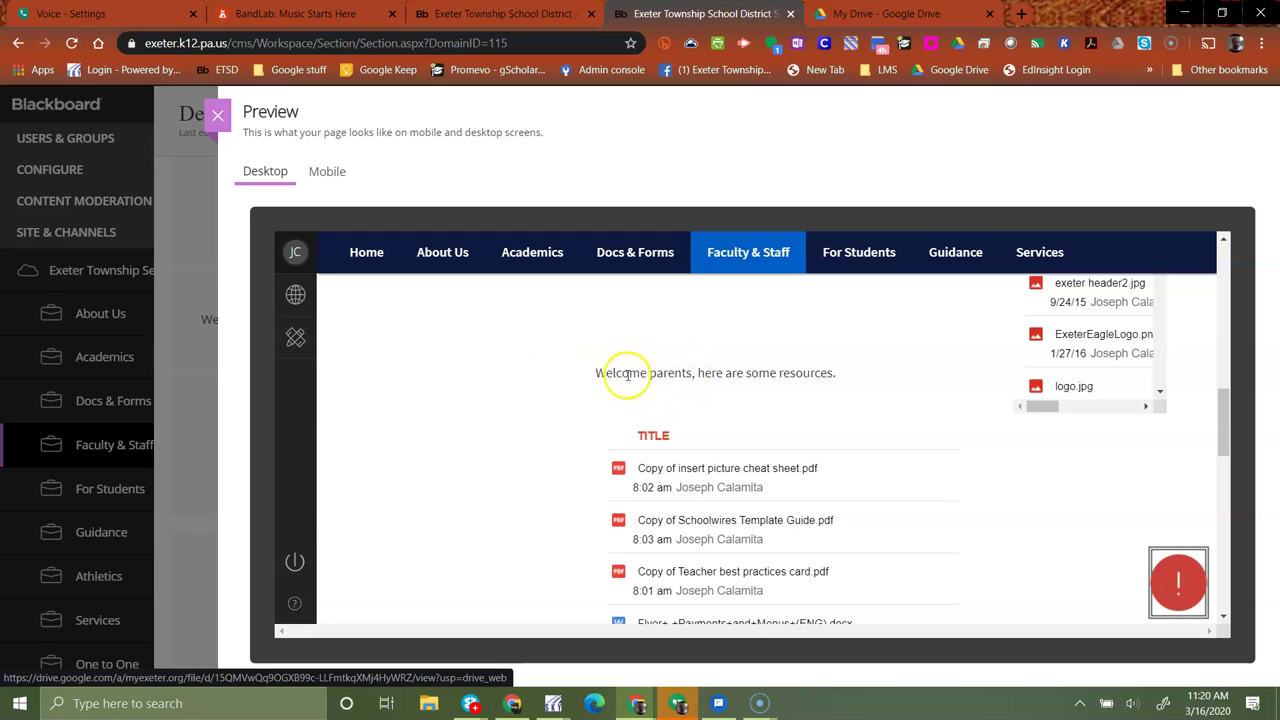
scroll(735, 372, "down", 1)
scroll(733, 372, "up", 1)
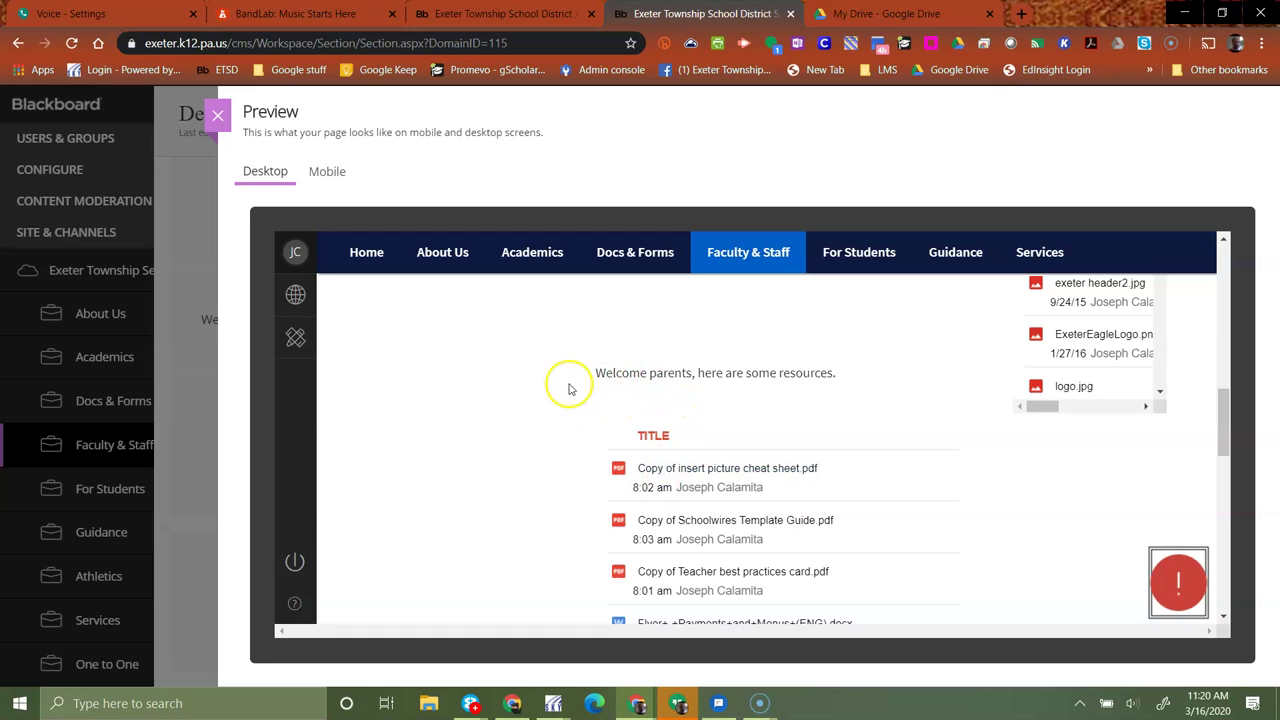
scroll(770, 385, "down", 1)
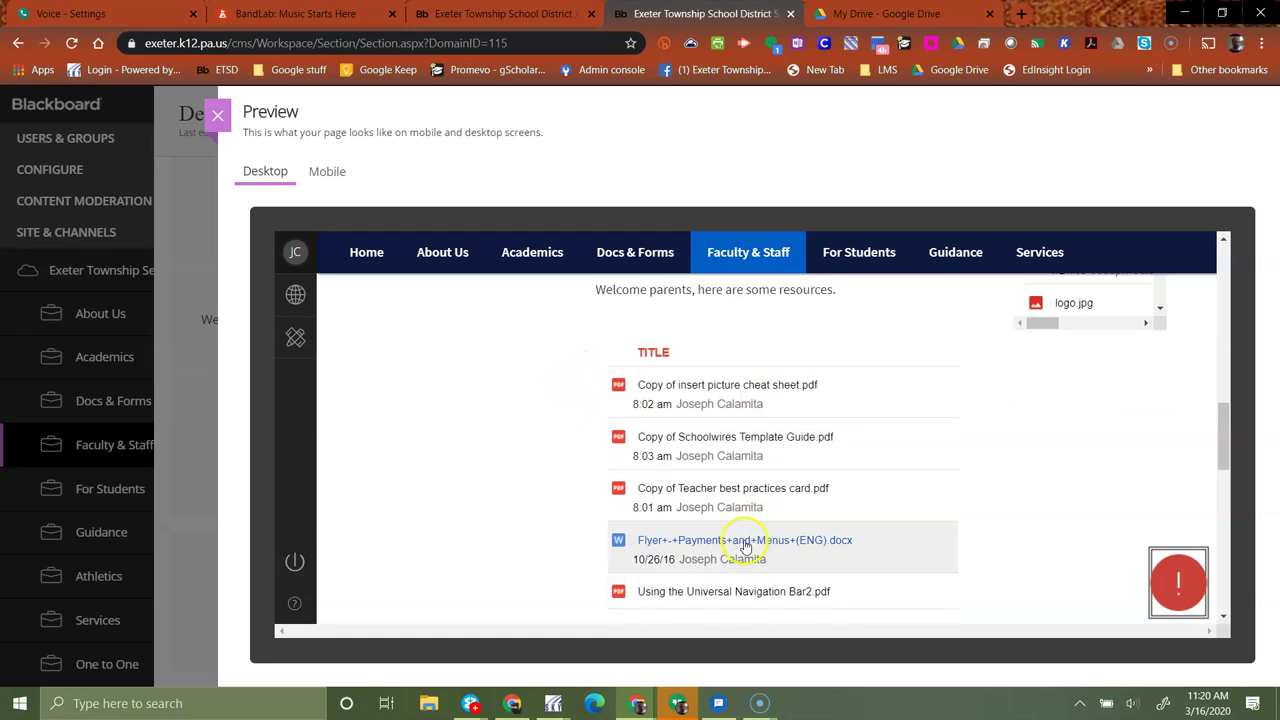
scroll(695, 345, "up", 1)
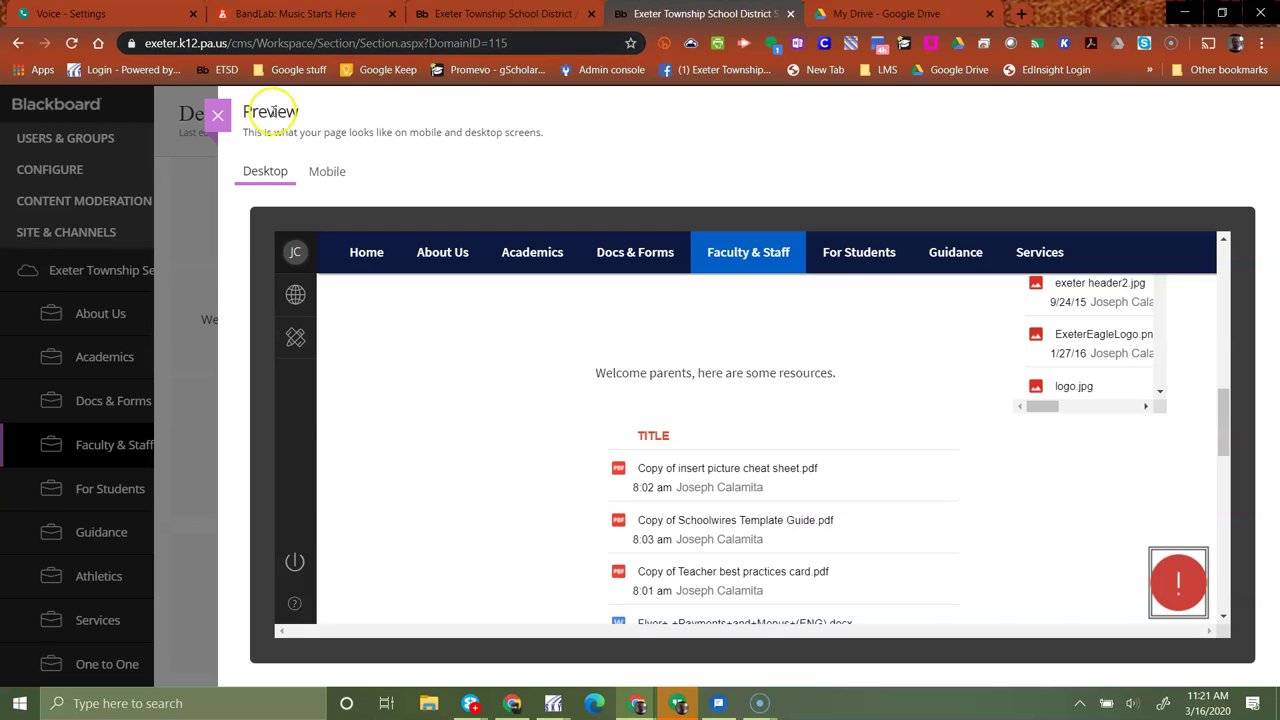
Close the preview and select the joes horizontal test app in the Demo page layout.
left_click(217, 116)
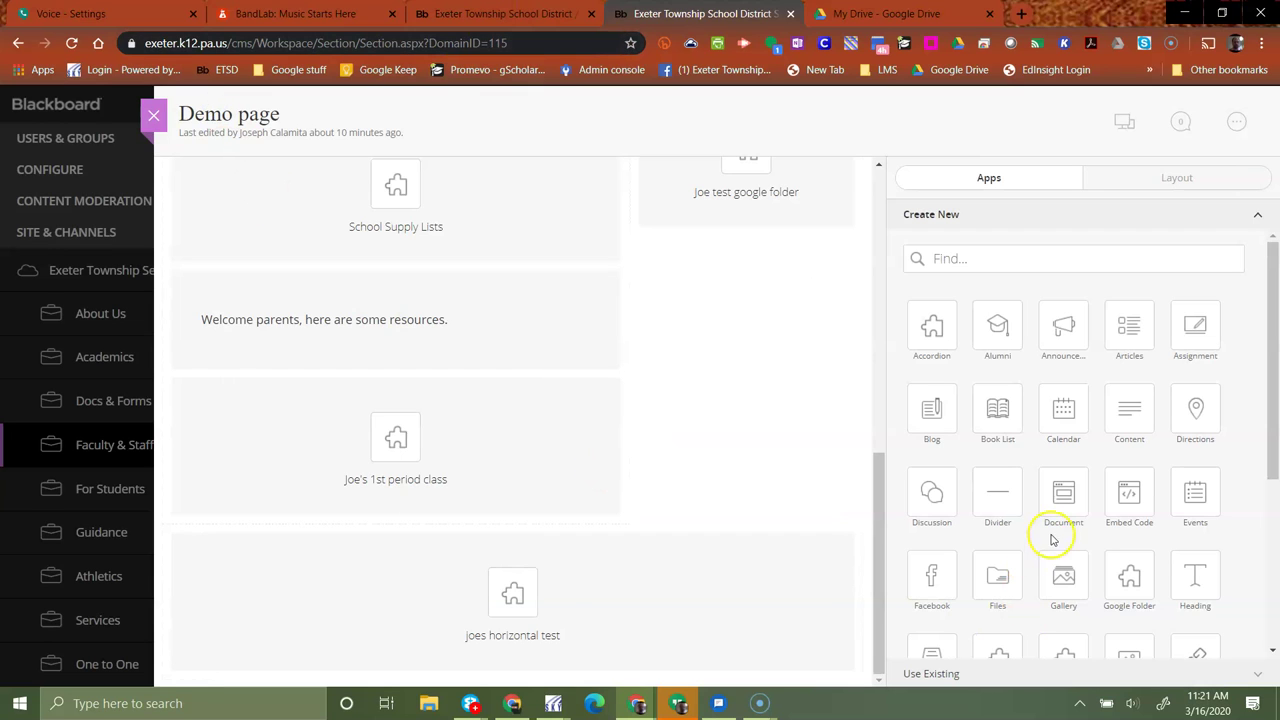
scroll(1070, 495, "down", 1)
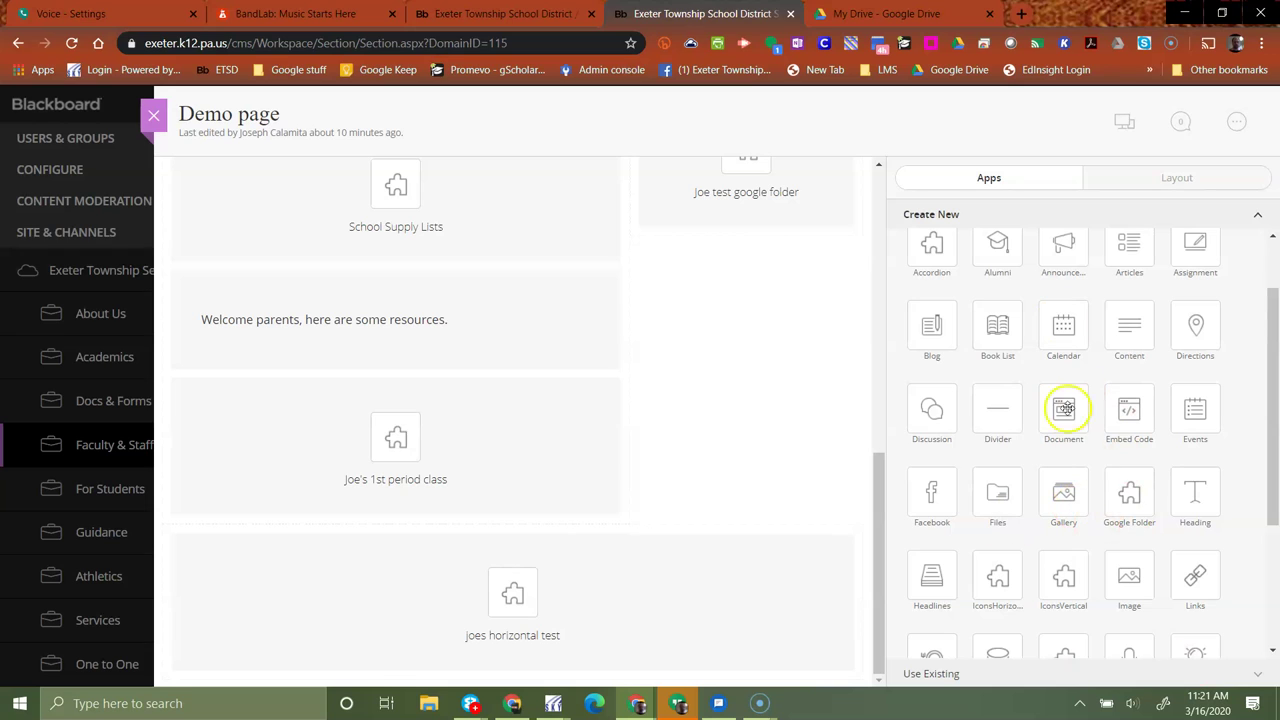
left_click(329, 549)
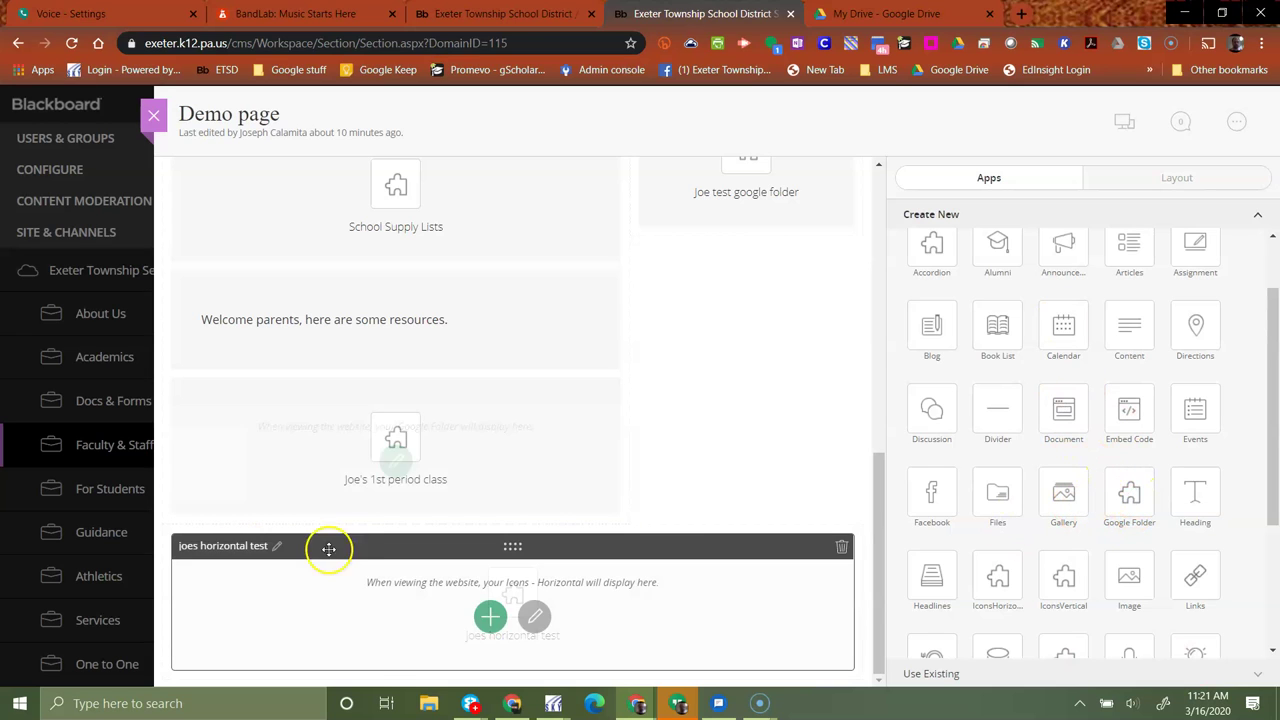